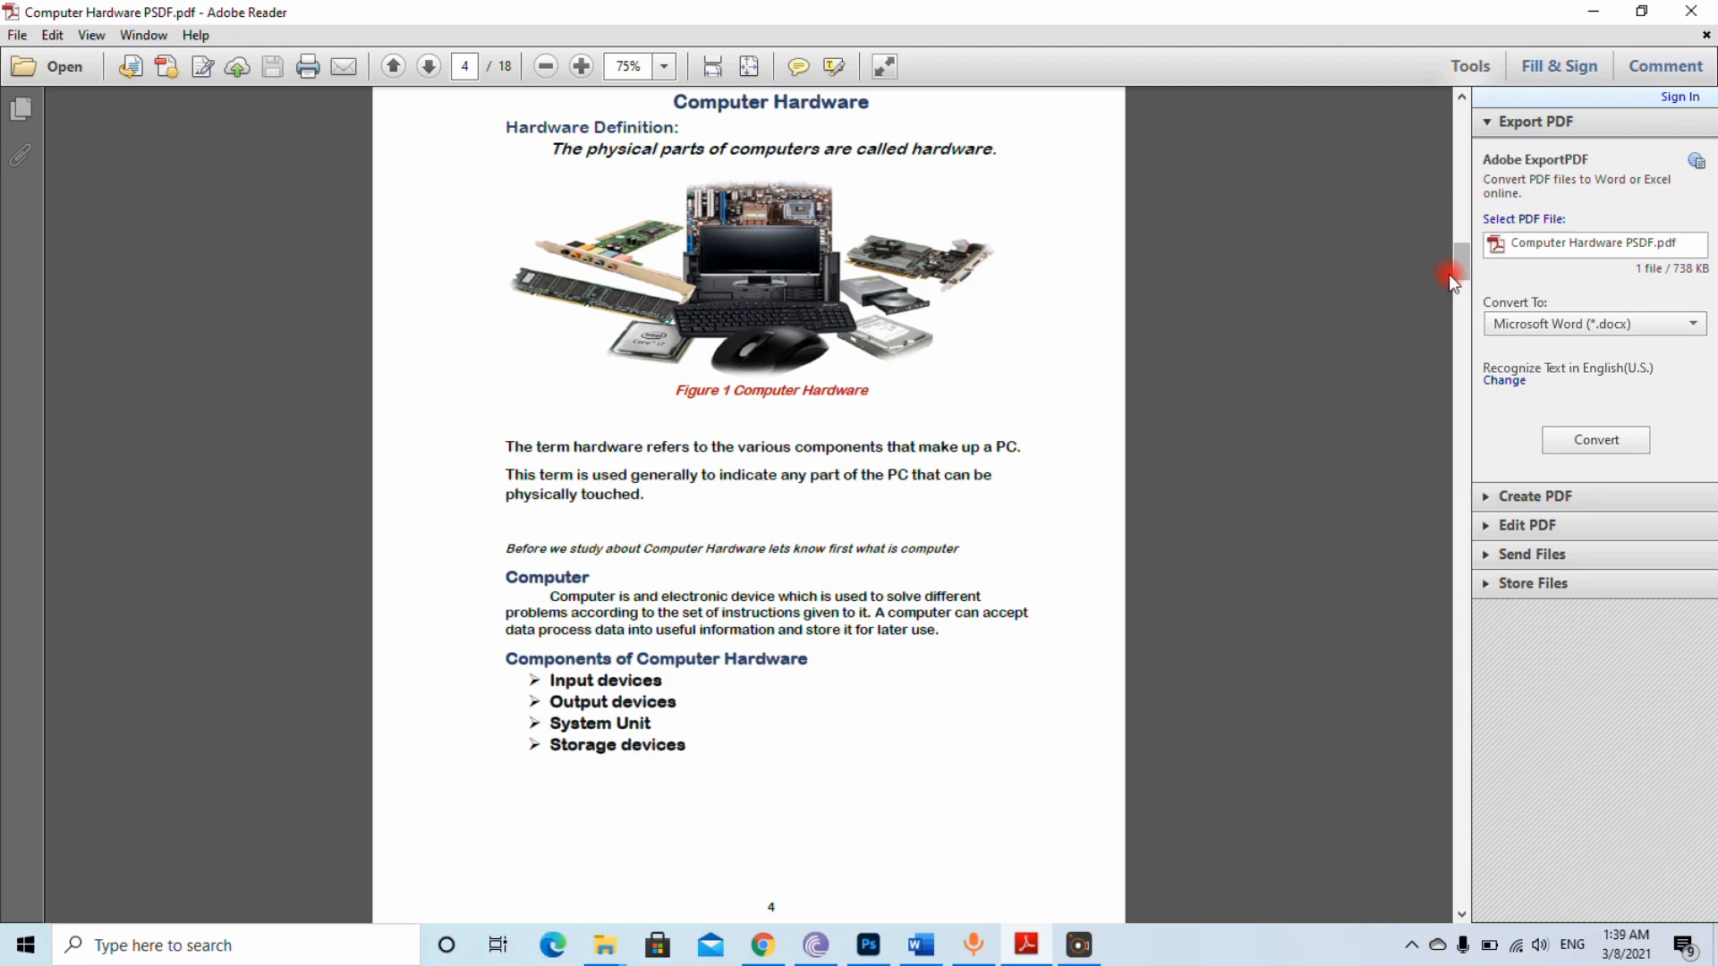
Follow the Trackball and System Unit entries in the PDF's table of contents, returning to the contents page after each
{"action": "left_click_drag", "start_coordinate": [1463, 272], "coordinate": [1467, 126]}
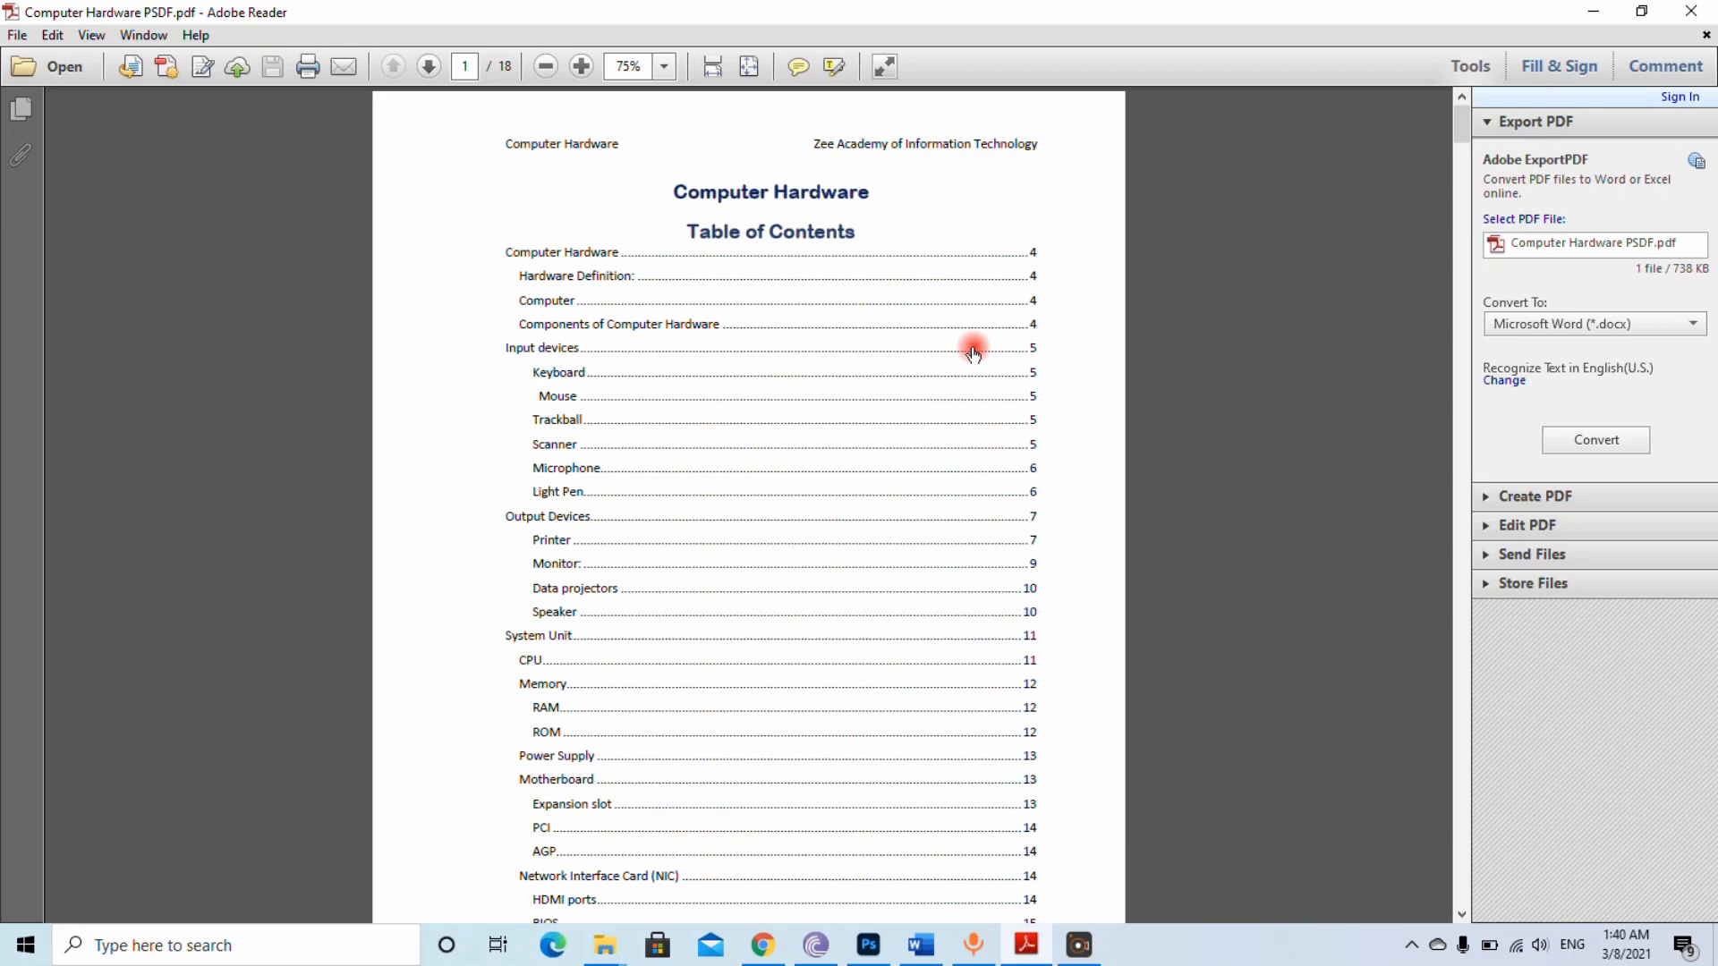
{"action": "left_click", "coordinate": [567, 421]}
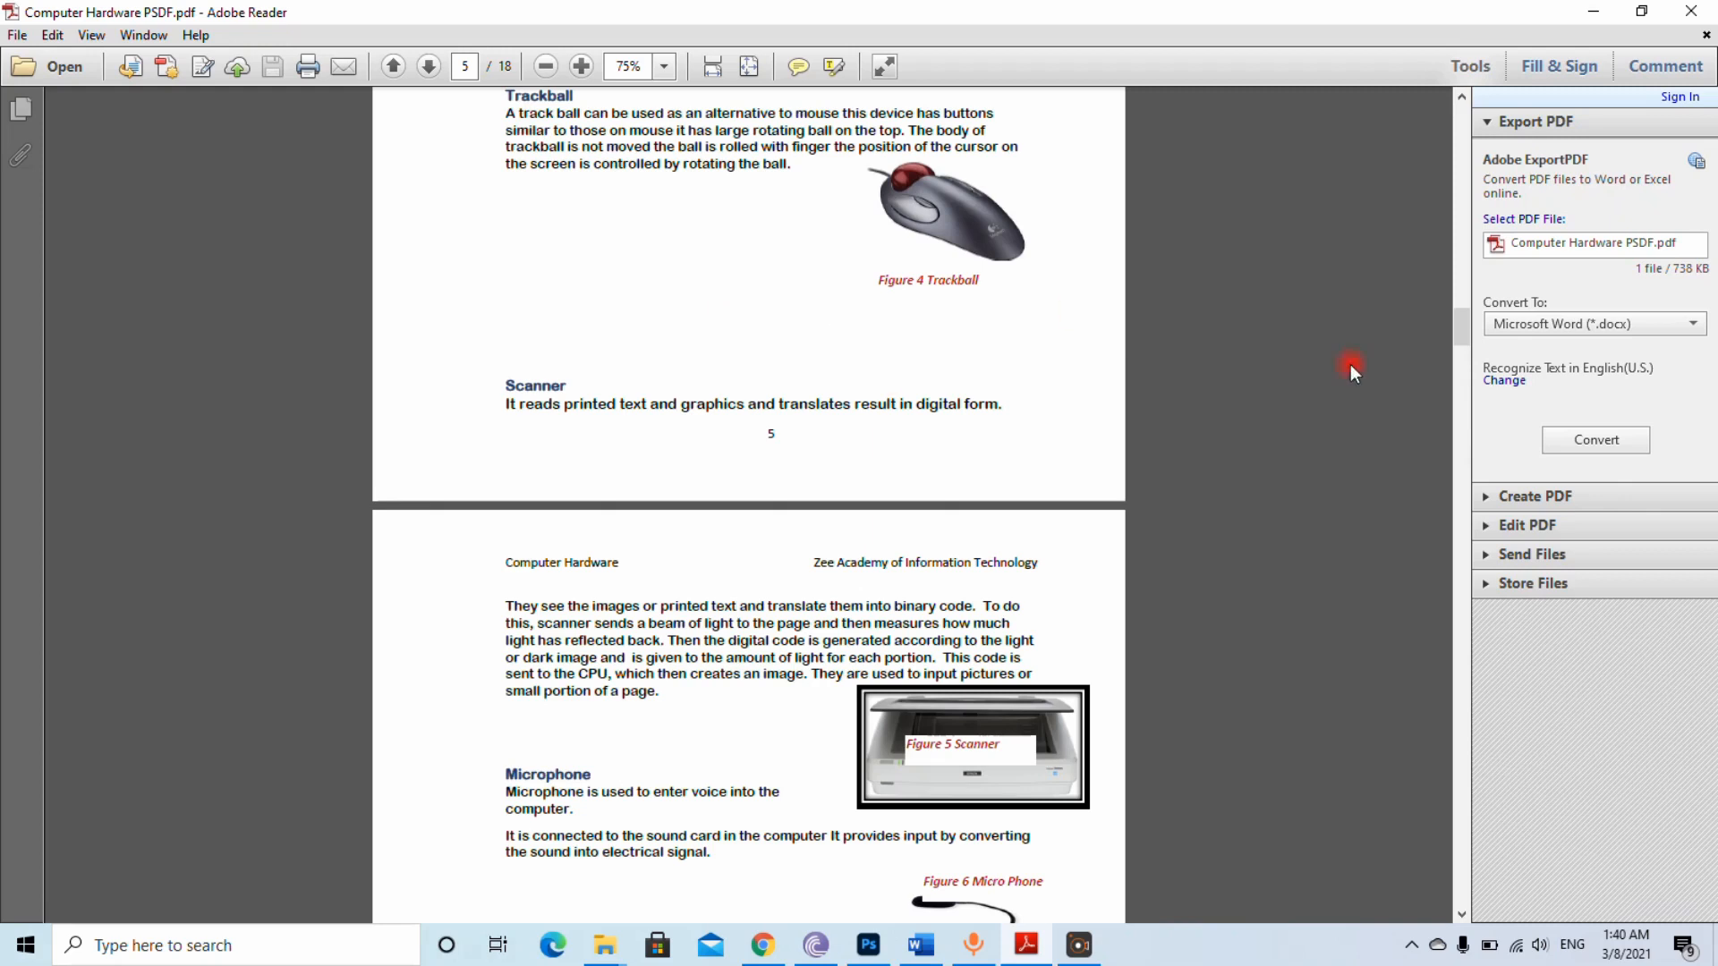
{"action": "left_click_drag", "start_coordinate": [1458, 326], "coordinate": [1451, 126]}
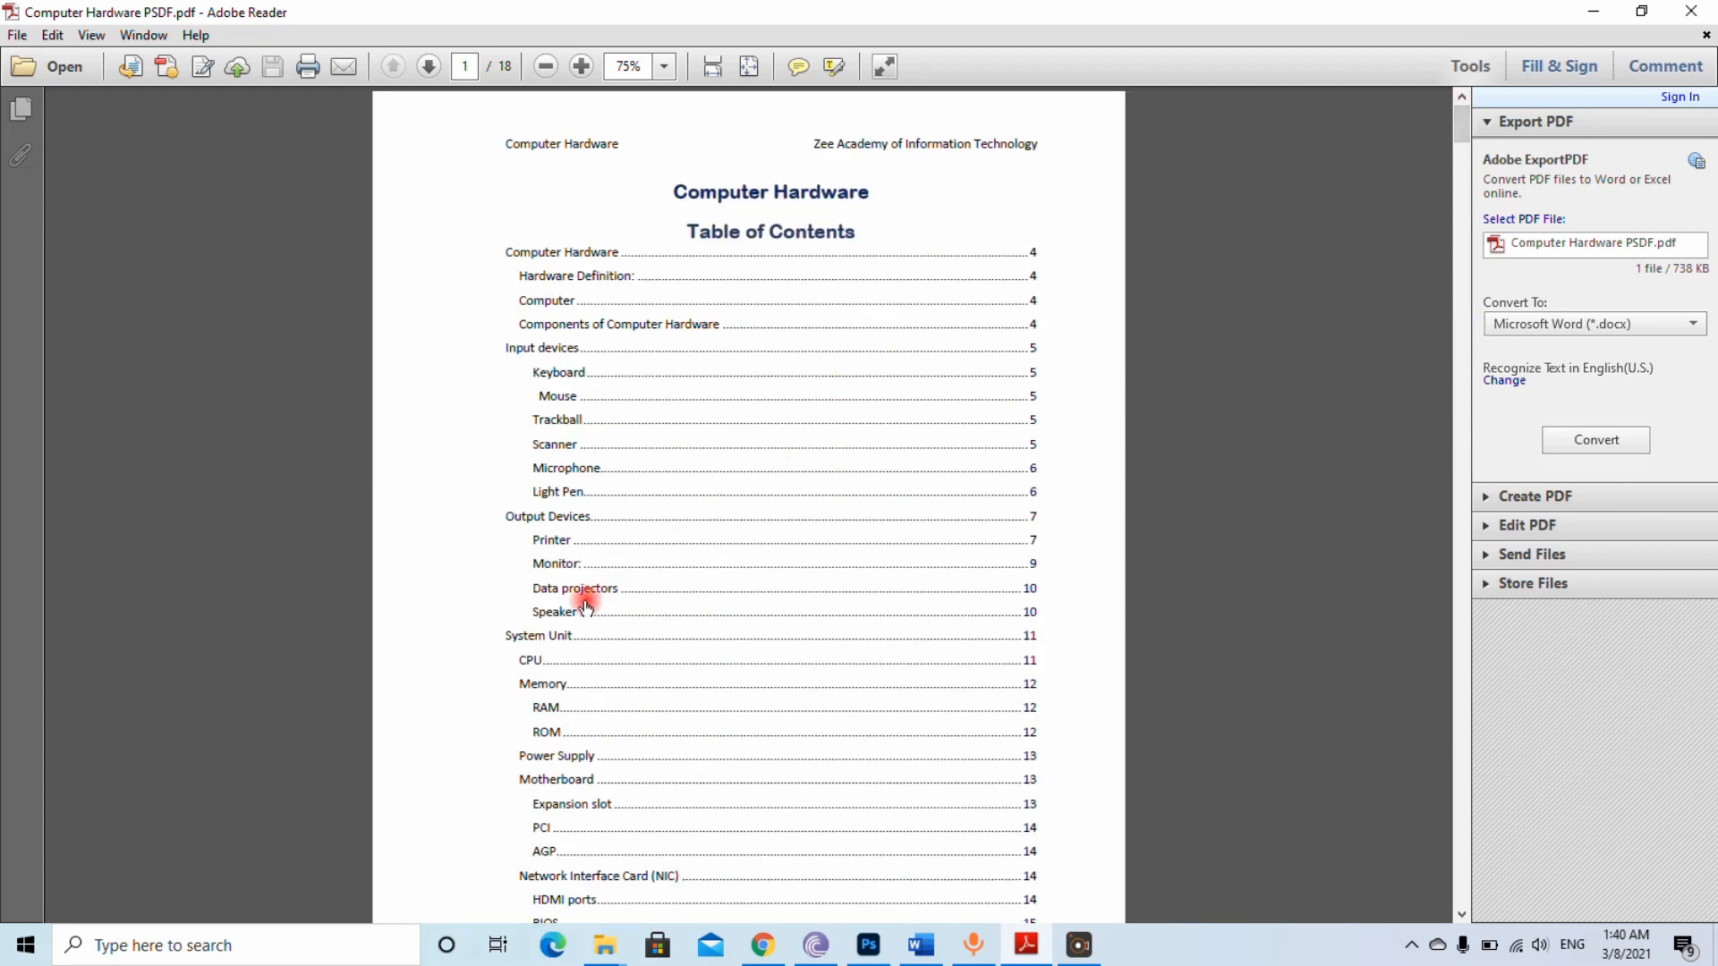
{"action": "left_click", "coordinate": [537, 637]}
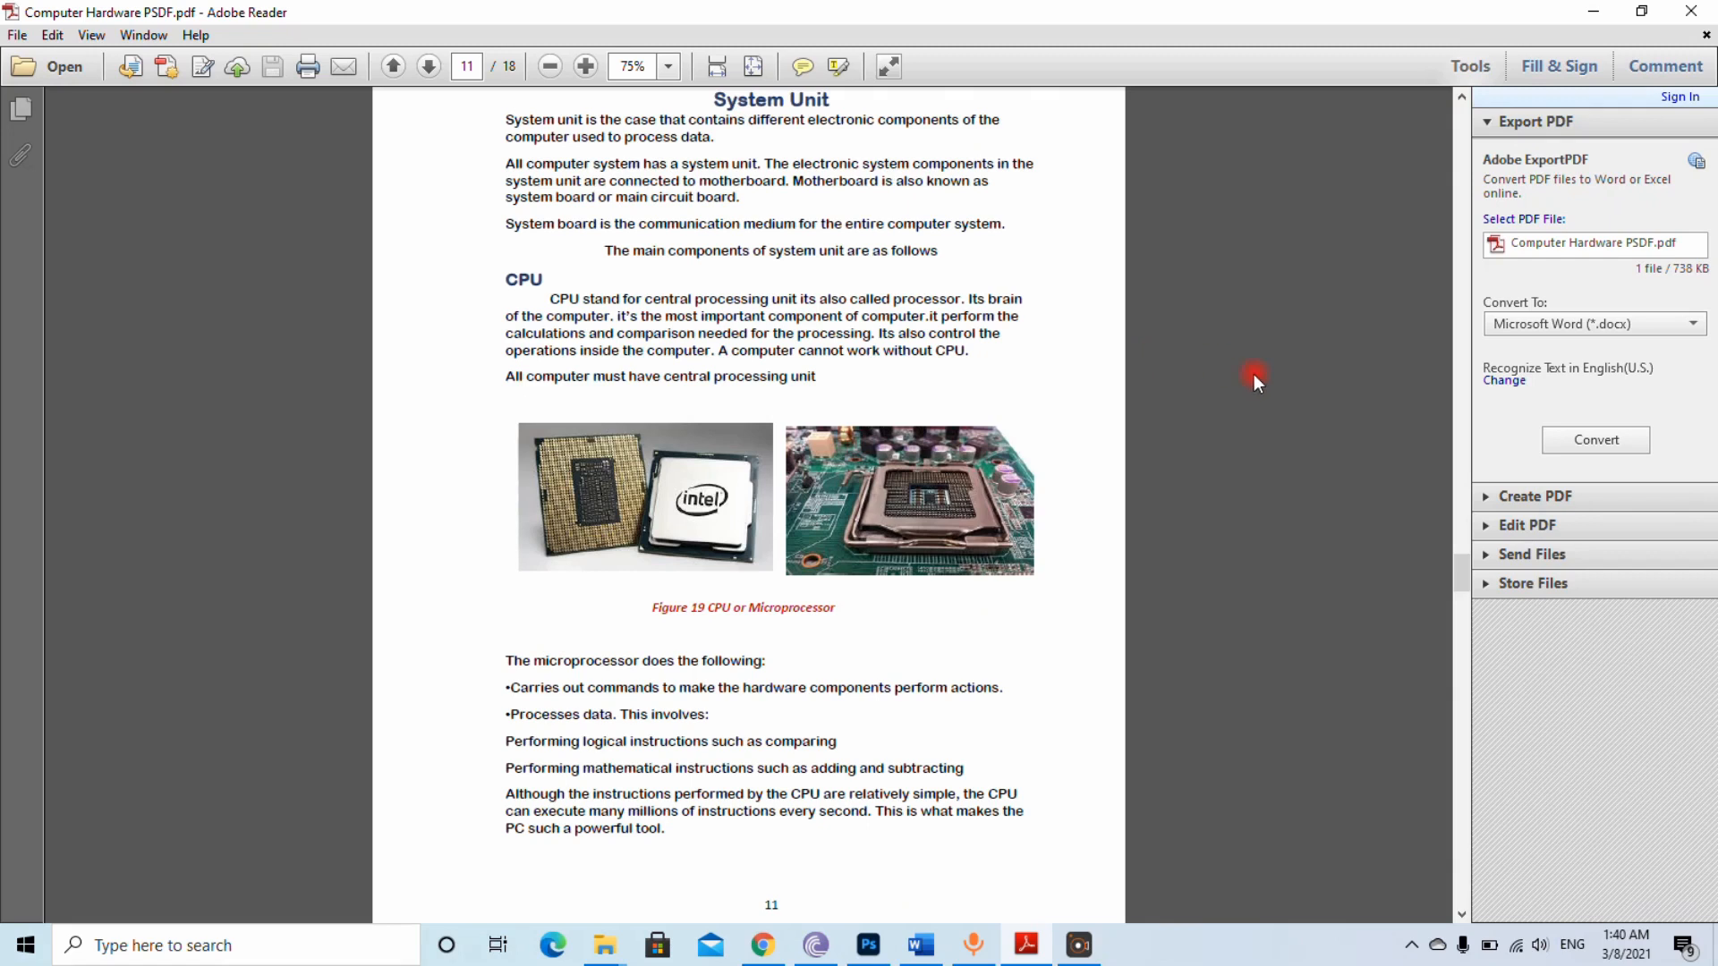
{"action": "left_click_drag", "start_coordinate": [1458, 575], "coordinate": [1430, 118]}
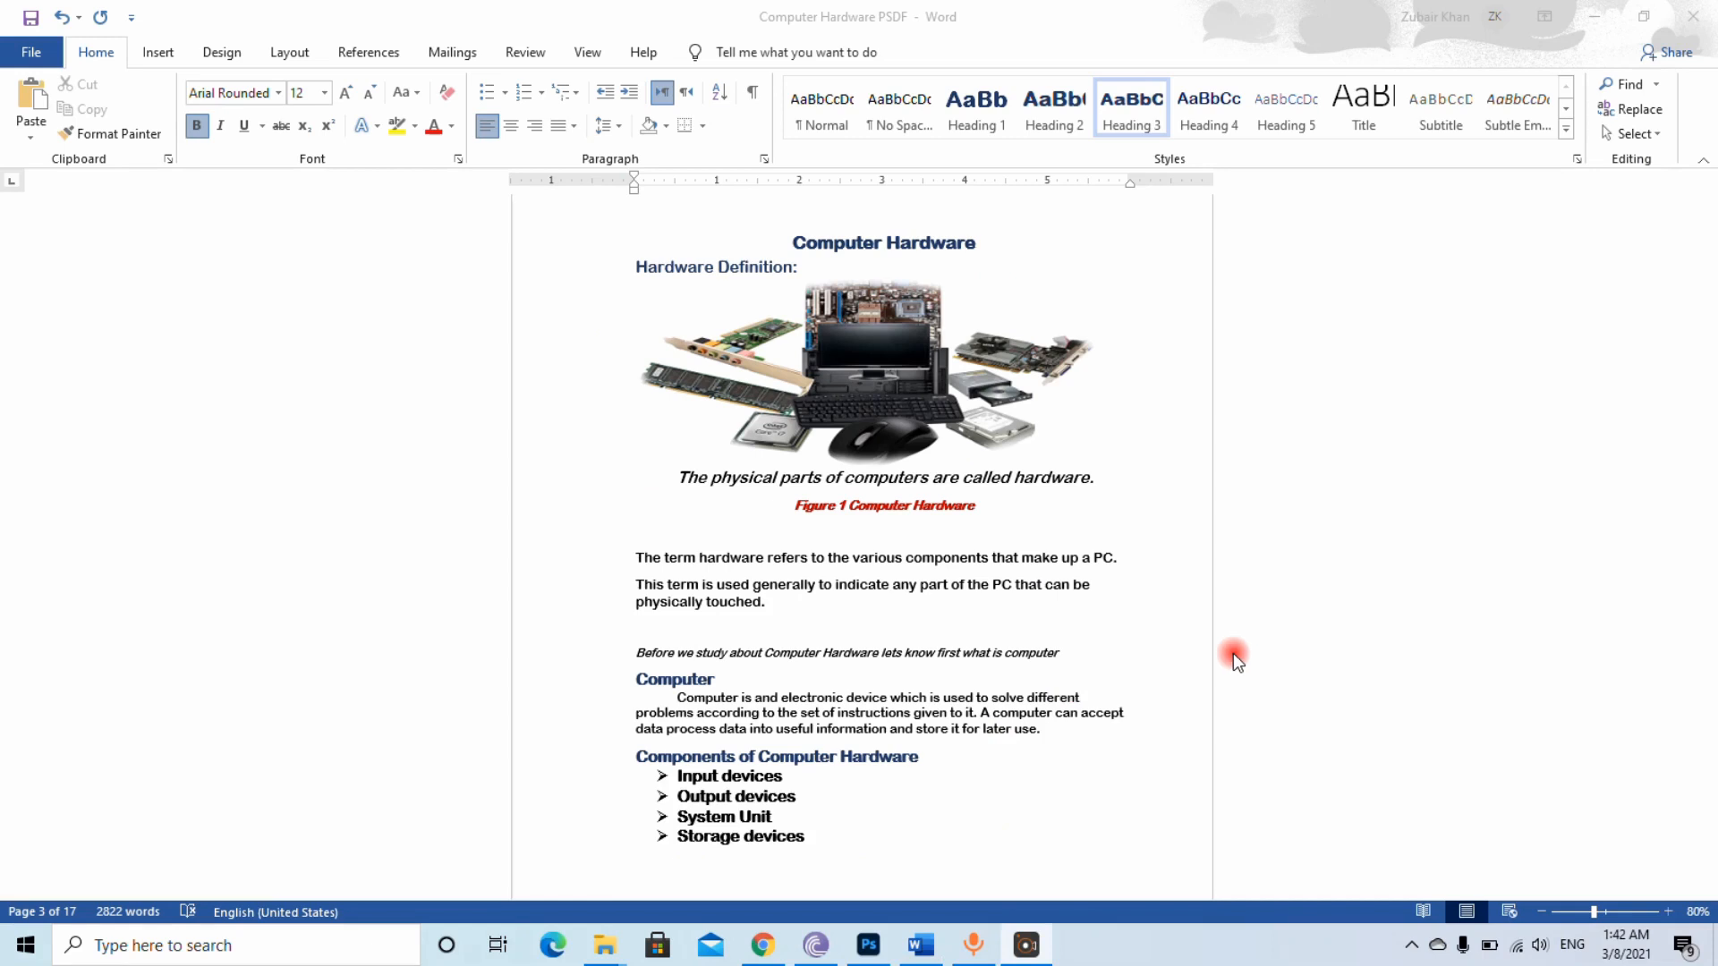
Apply the Heading 1 style to the "Computer Hardware" title and Heading 2 to "Hardware Definition:" in the Word document
{"action": "left_click", "coordinate": [96, 56]}
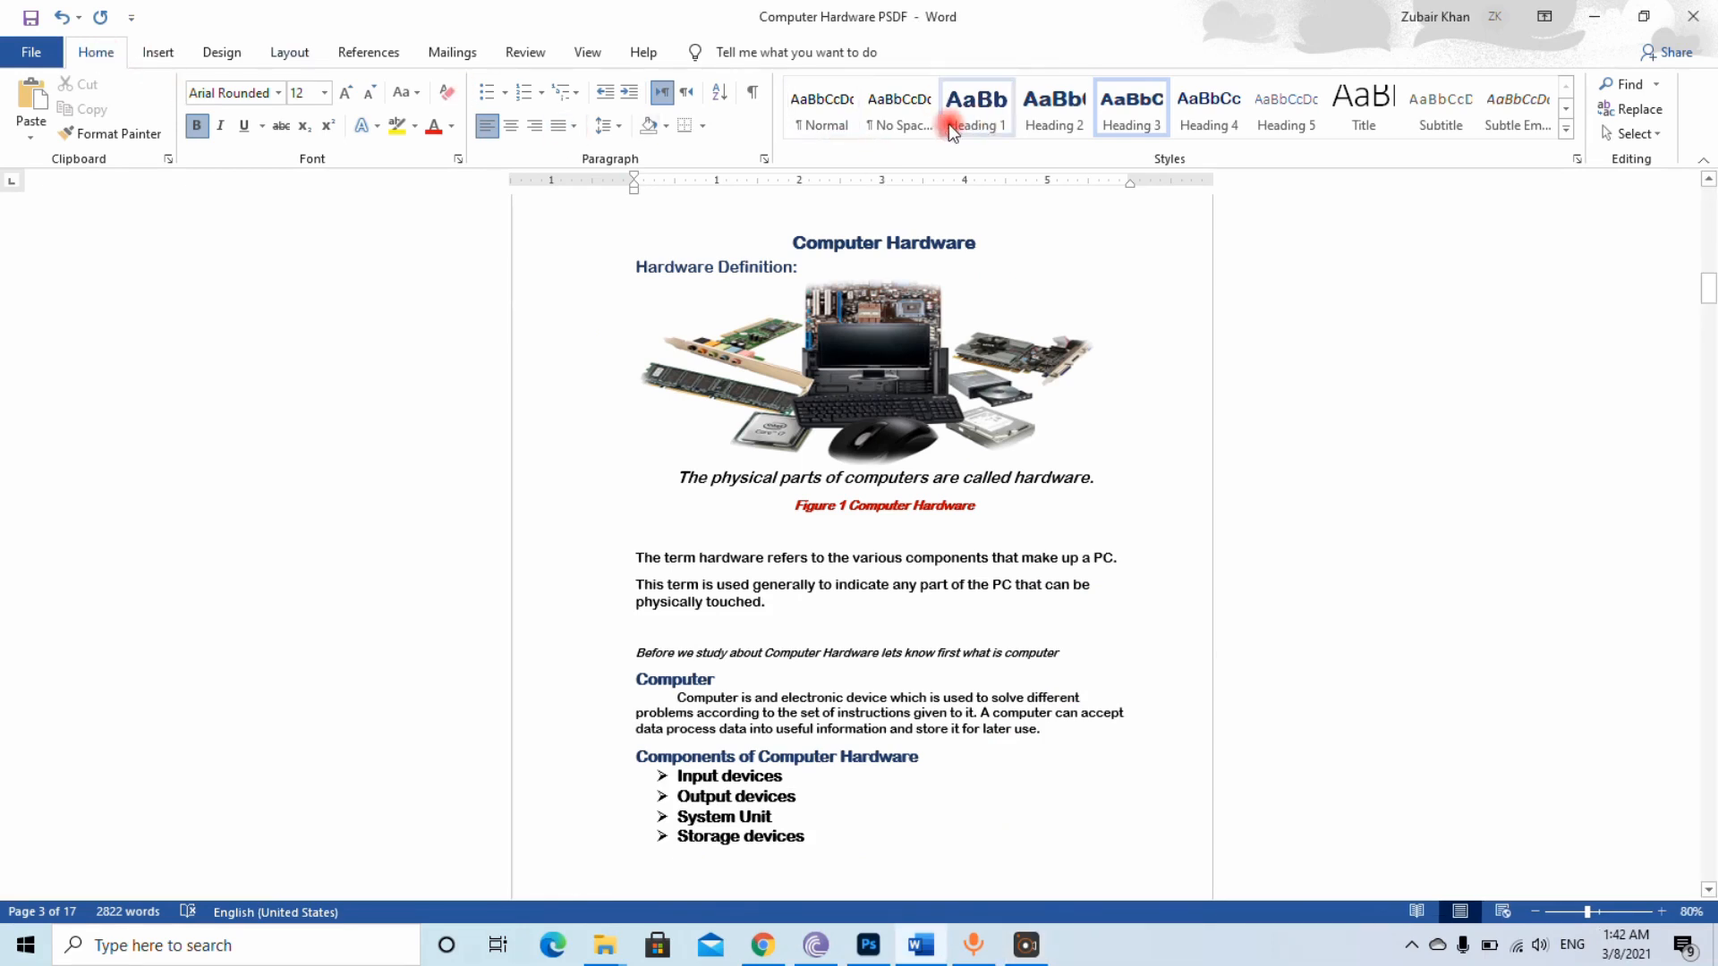
{"action": "left_click", "coordinate": [984, 130]}
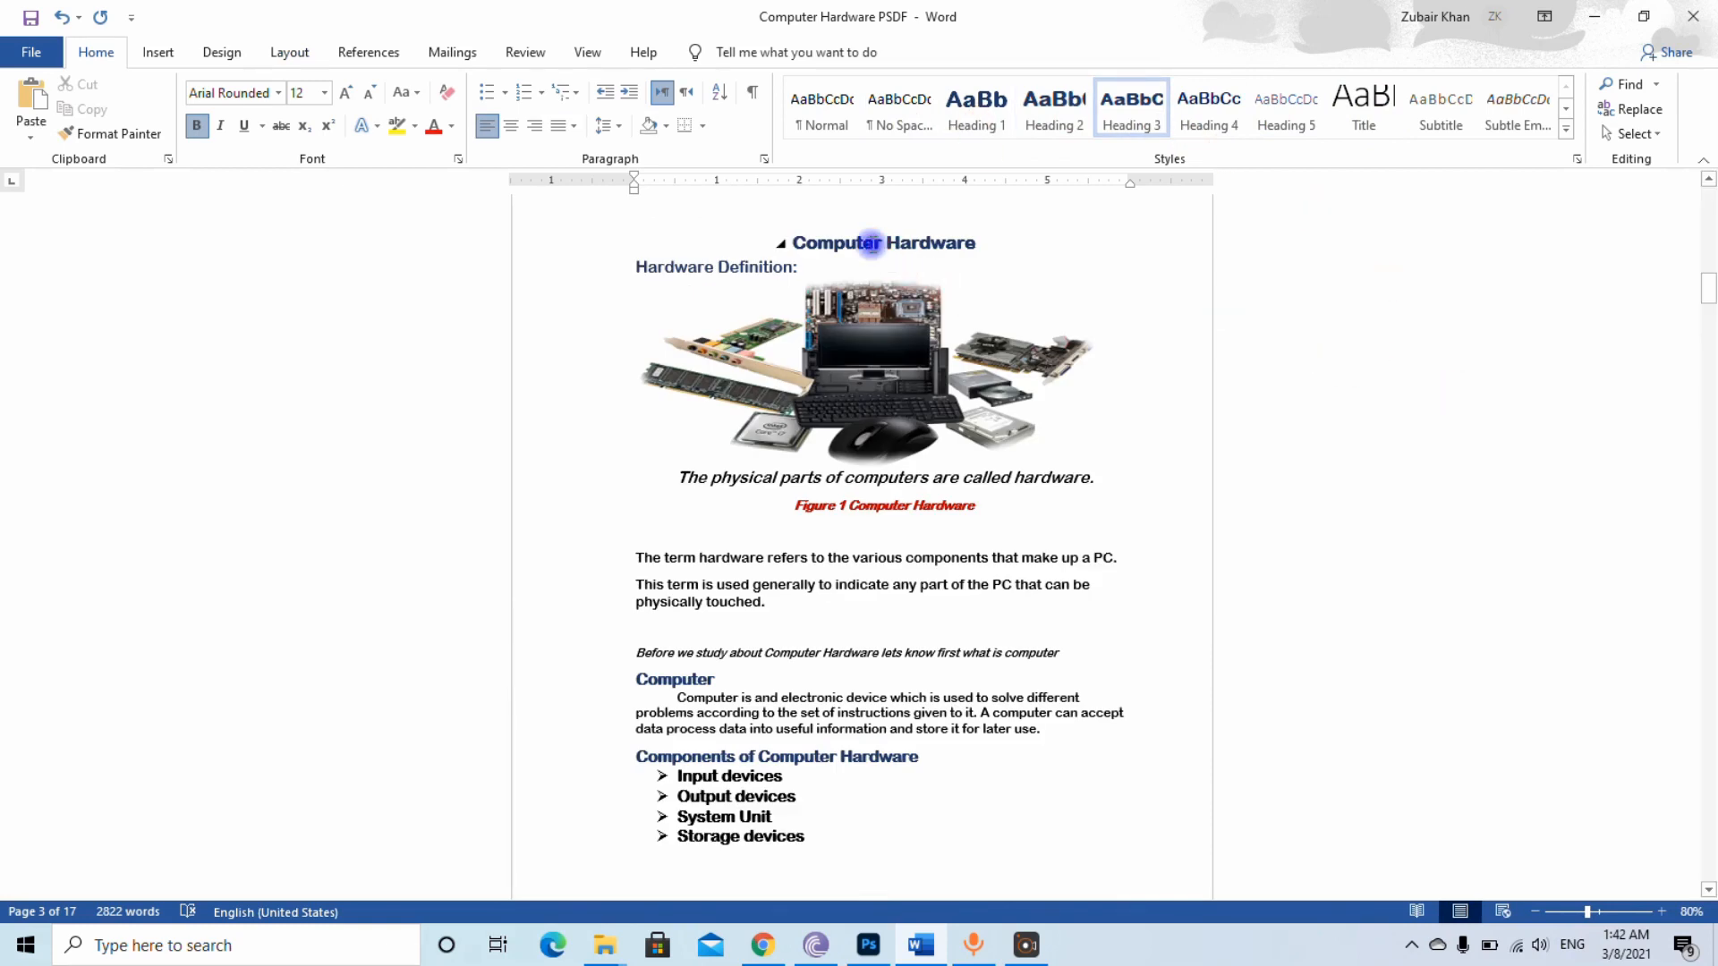
{"action": "left_click", "coordinate": [873, 243]}
{"action": "left_click", "coordinate": [981, 107]}
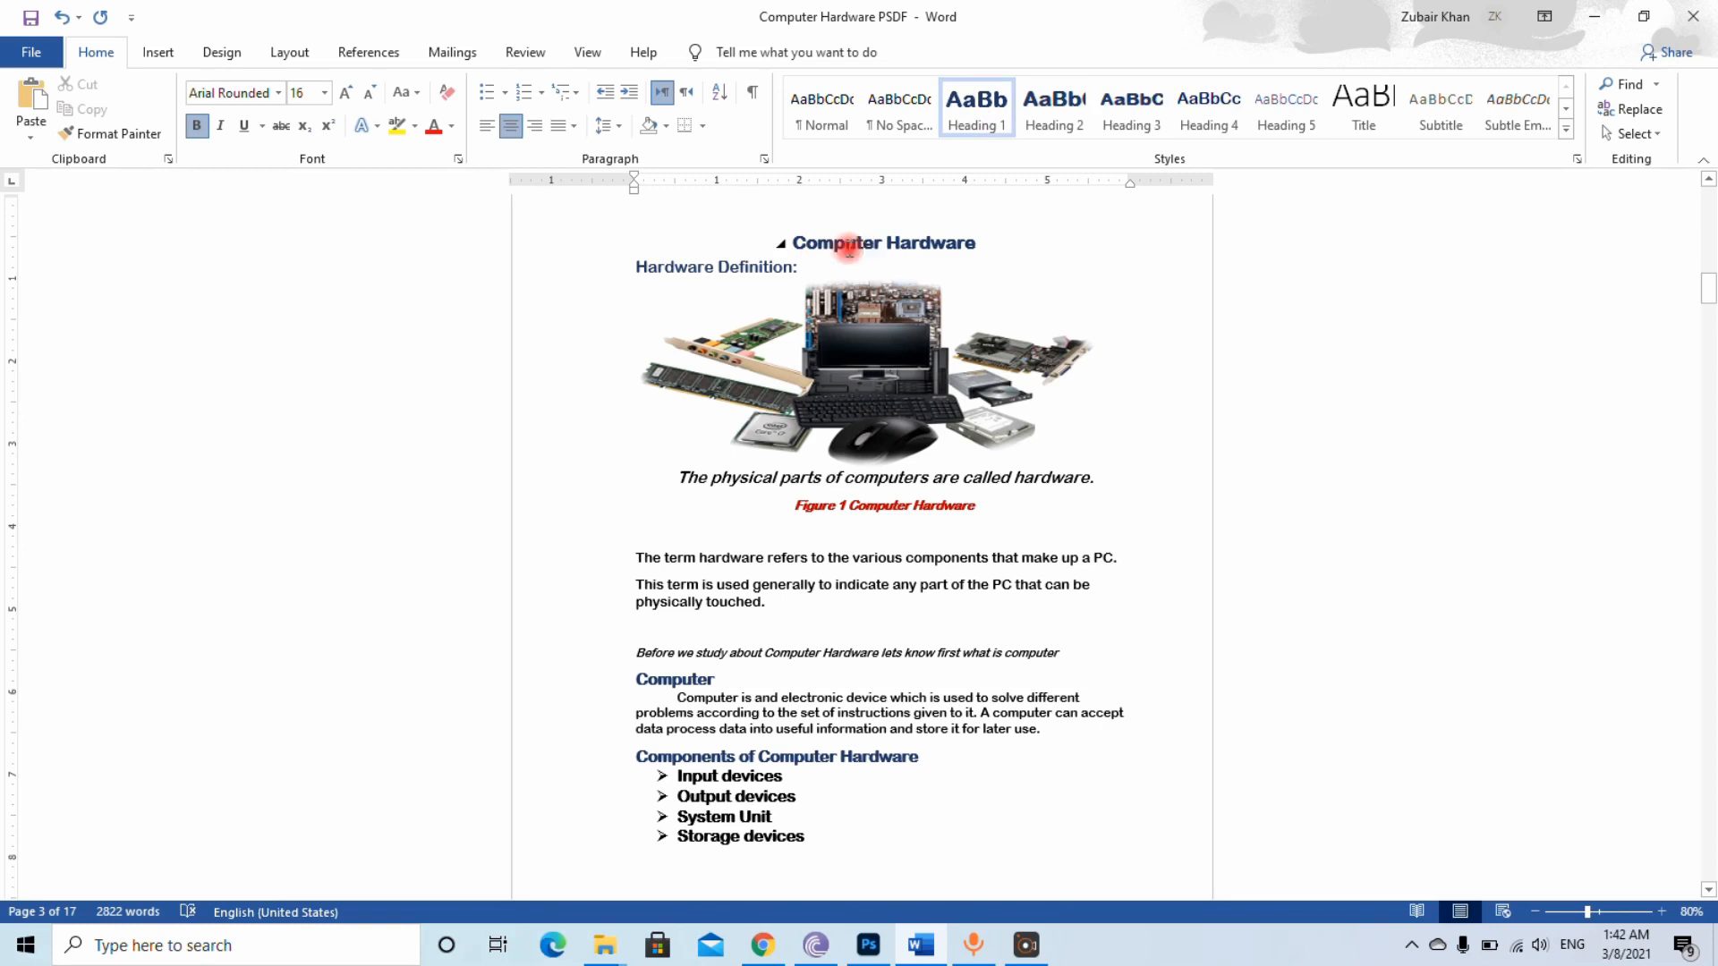
{"action": "left_click", "coordinate": [742, 268]}
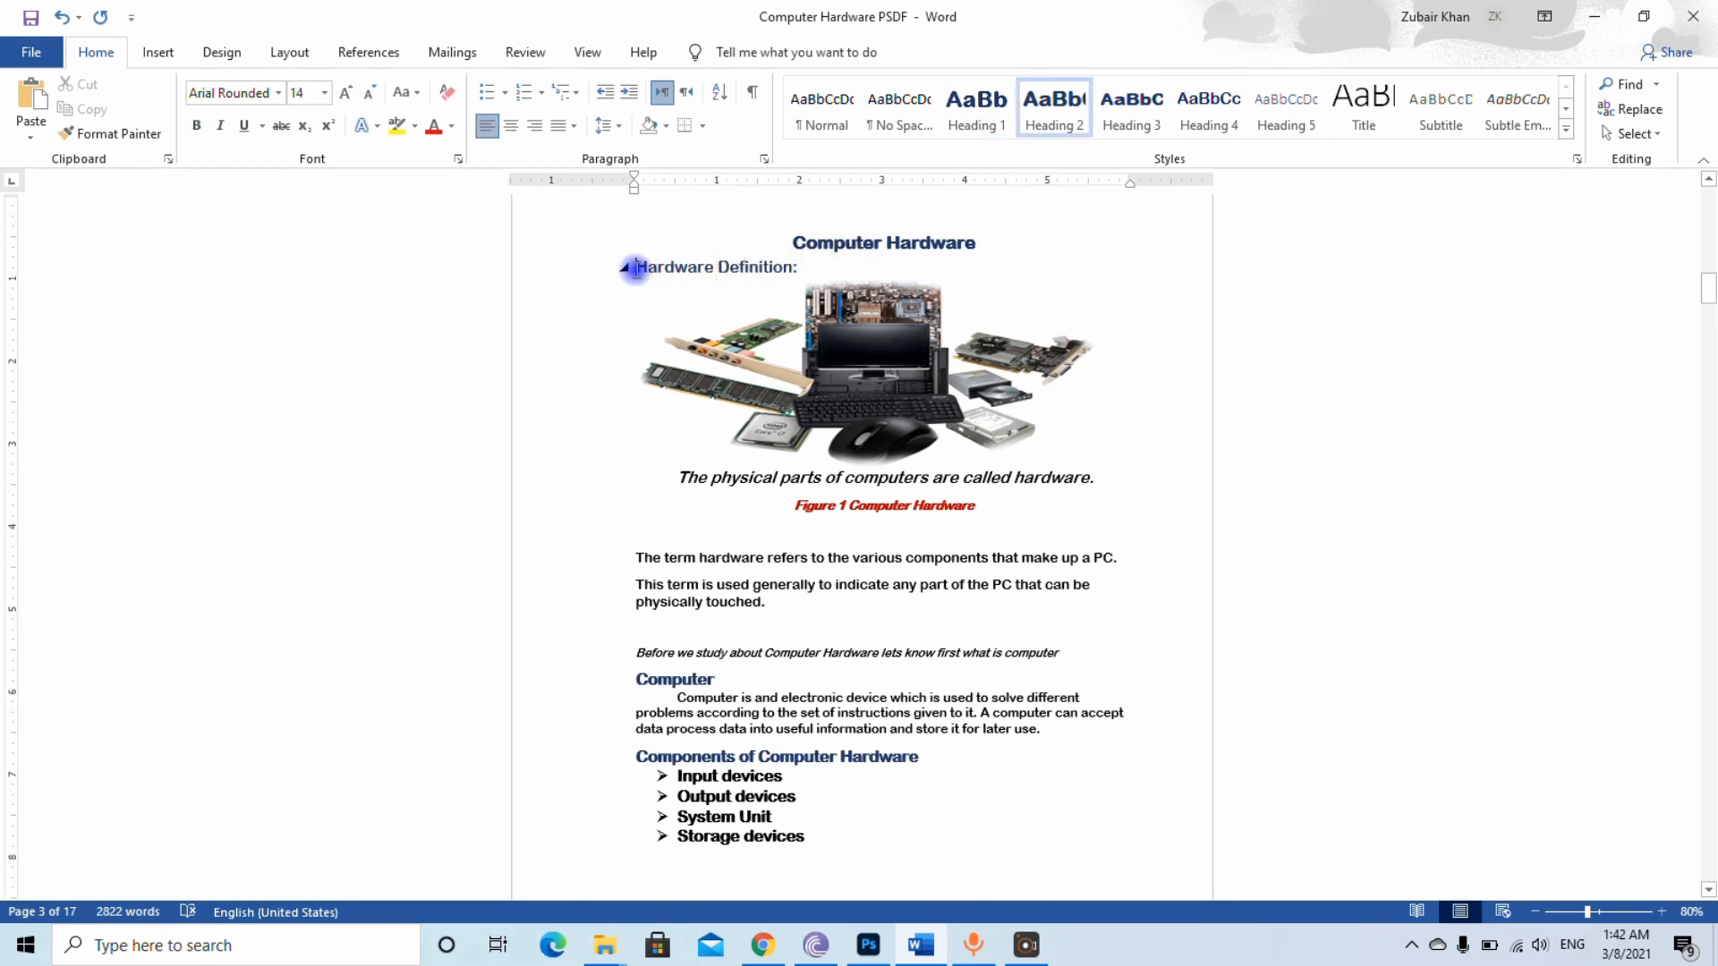
{"action": "left_click", "coordinate": [1055, 107]}
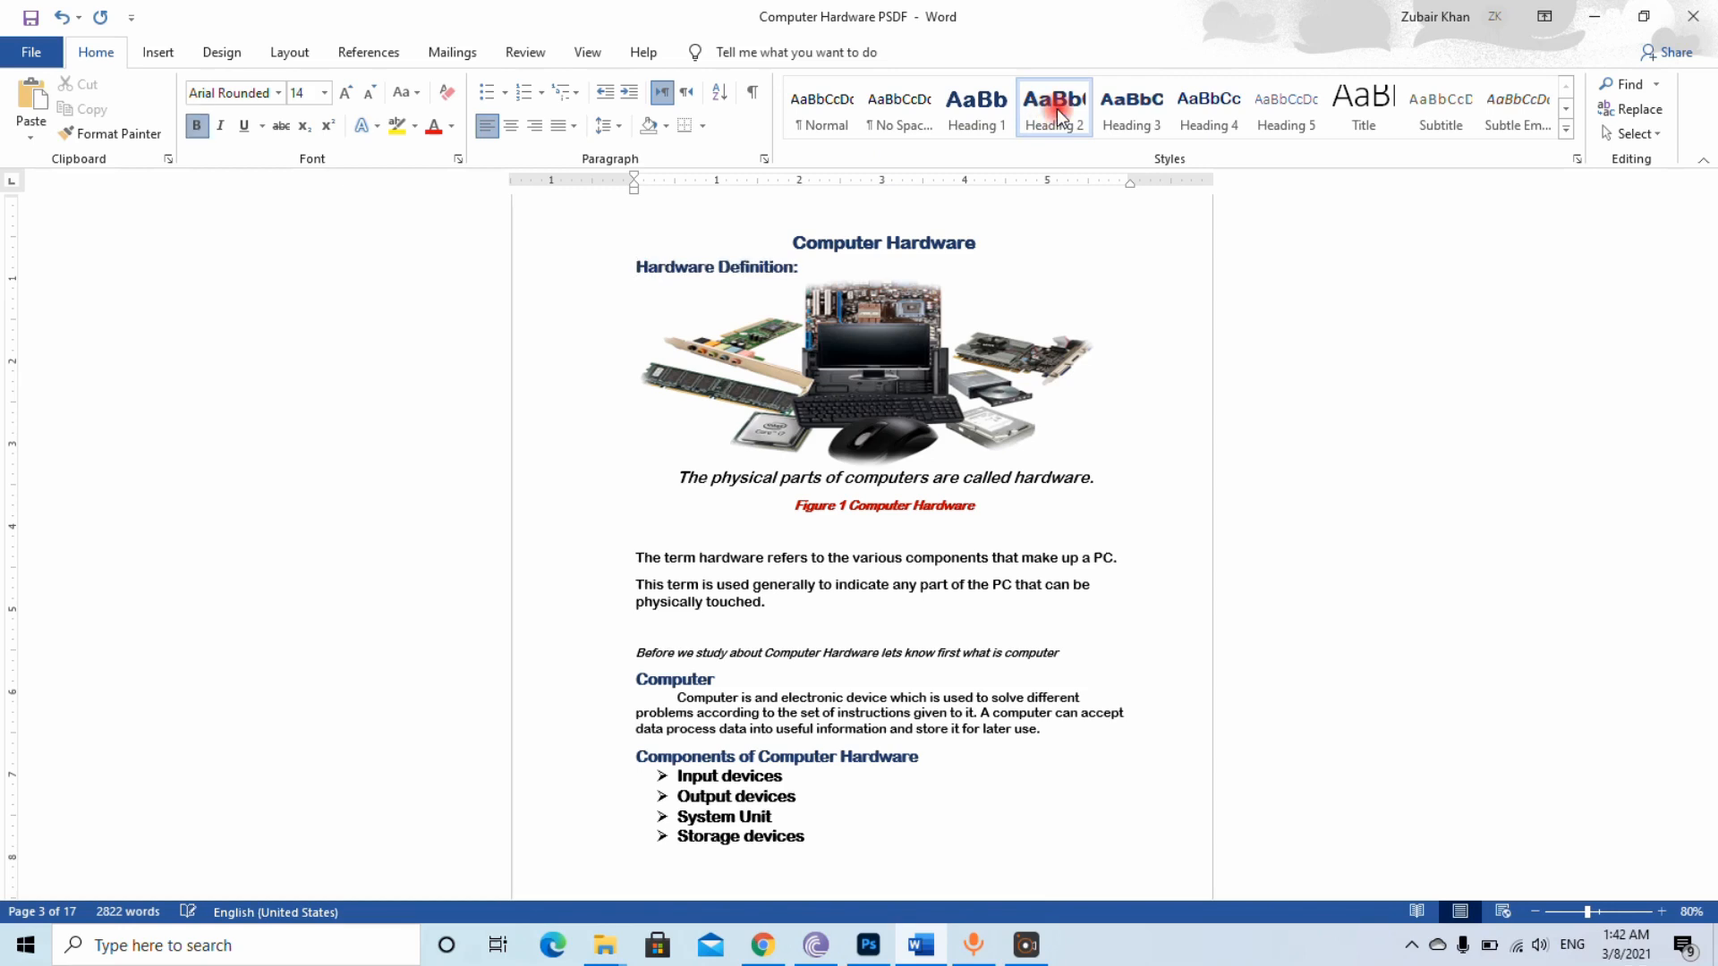
Check the styles of the Computer and Components of Computer Hardware headings, and apply Heading 3 to the Keyboard subheading
{"action": "left_click", "coordinate": [687, 680]}
{"action": "left_click", "coordinate": [713, 751]}
{"action": "left_click_drag", "start_coordinate": [1709, 298], "coordinate": [1709, 345]}
{"action": "left_click", "coordinate": [644, 524]}
{"action": "left_click", "coordinate": [1131, 124]}
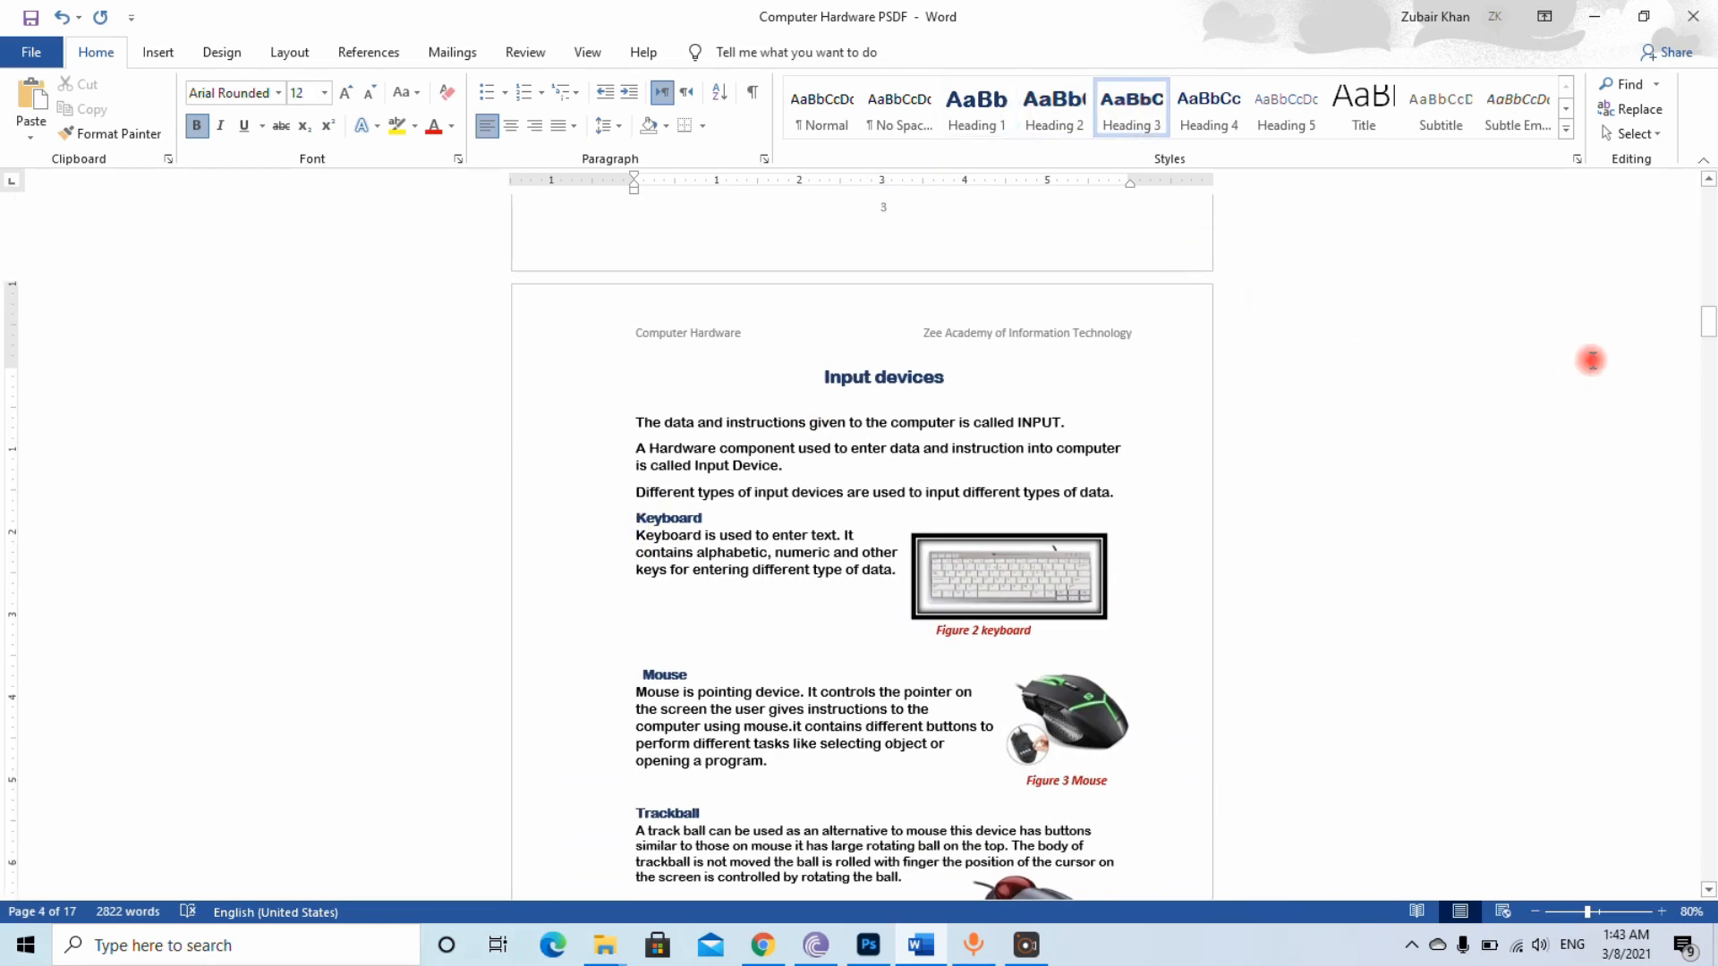
Check the heading styles assigned to the Output Devices title and the Printer, Speaker and Motherboard headings
{"action": "left_click_drag", "start_coordinate": [1709, 322], "coordinate": [1709, 362]}
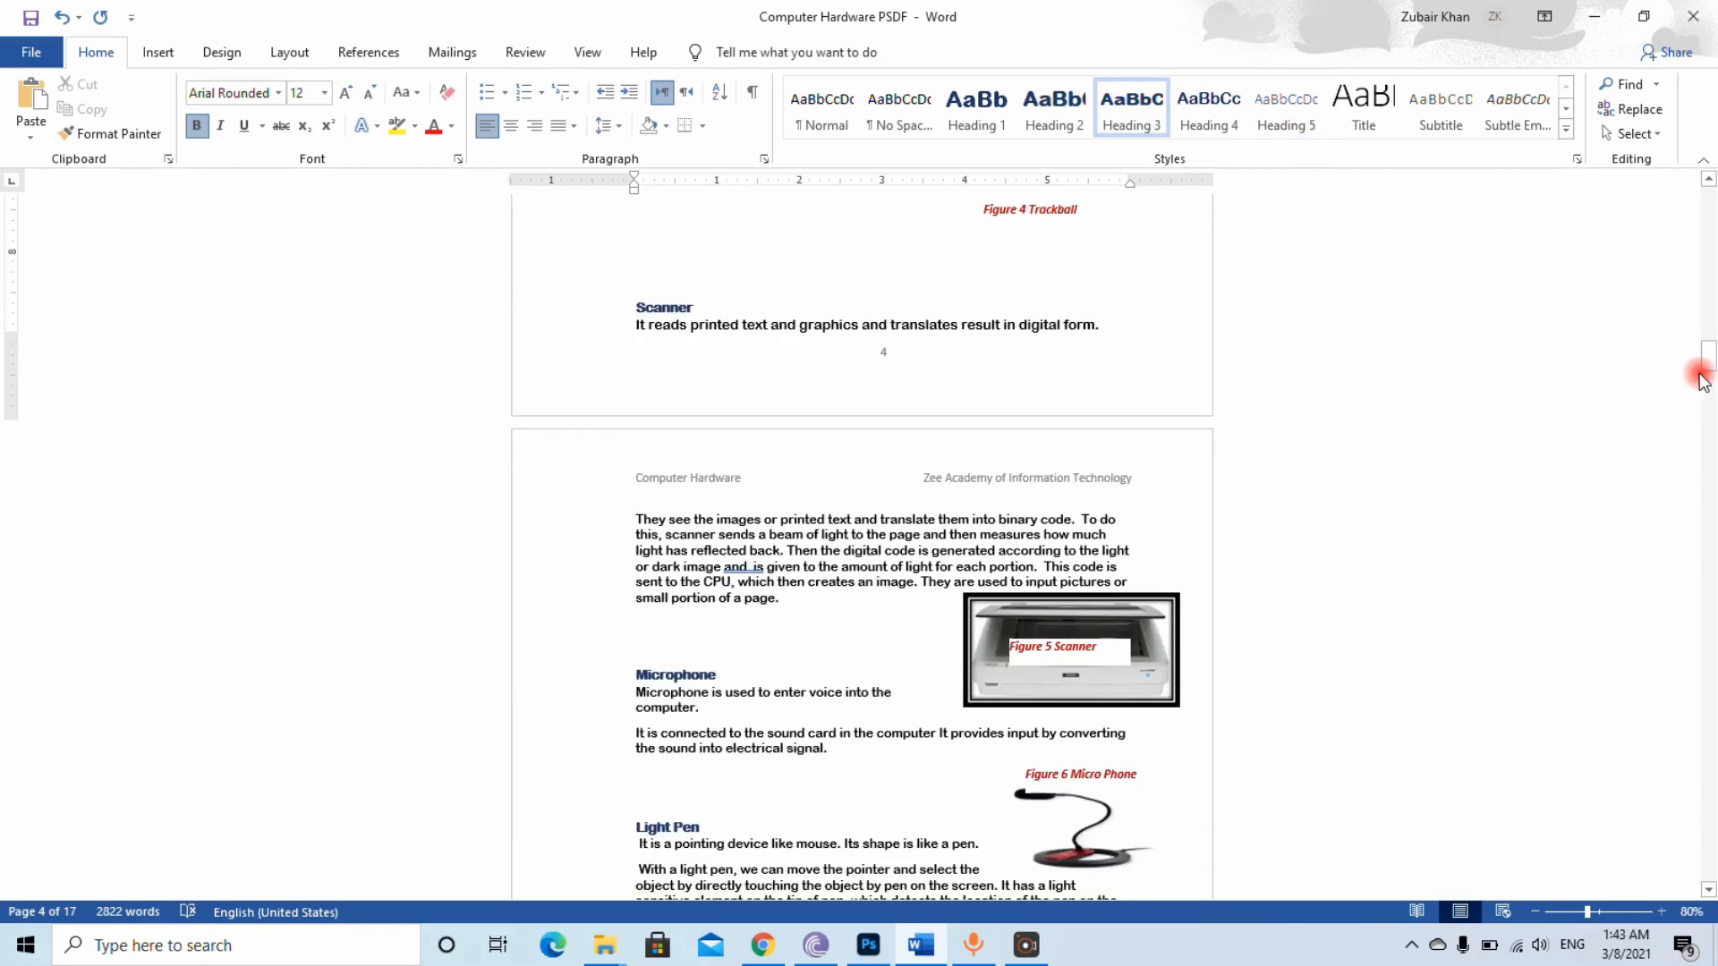
{"action": "left_click_drag", "start_coordinate": [1709, 367], "coordinate": [1707, 425]}
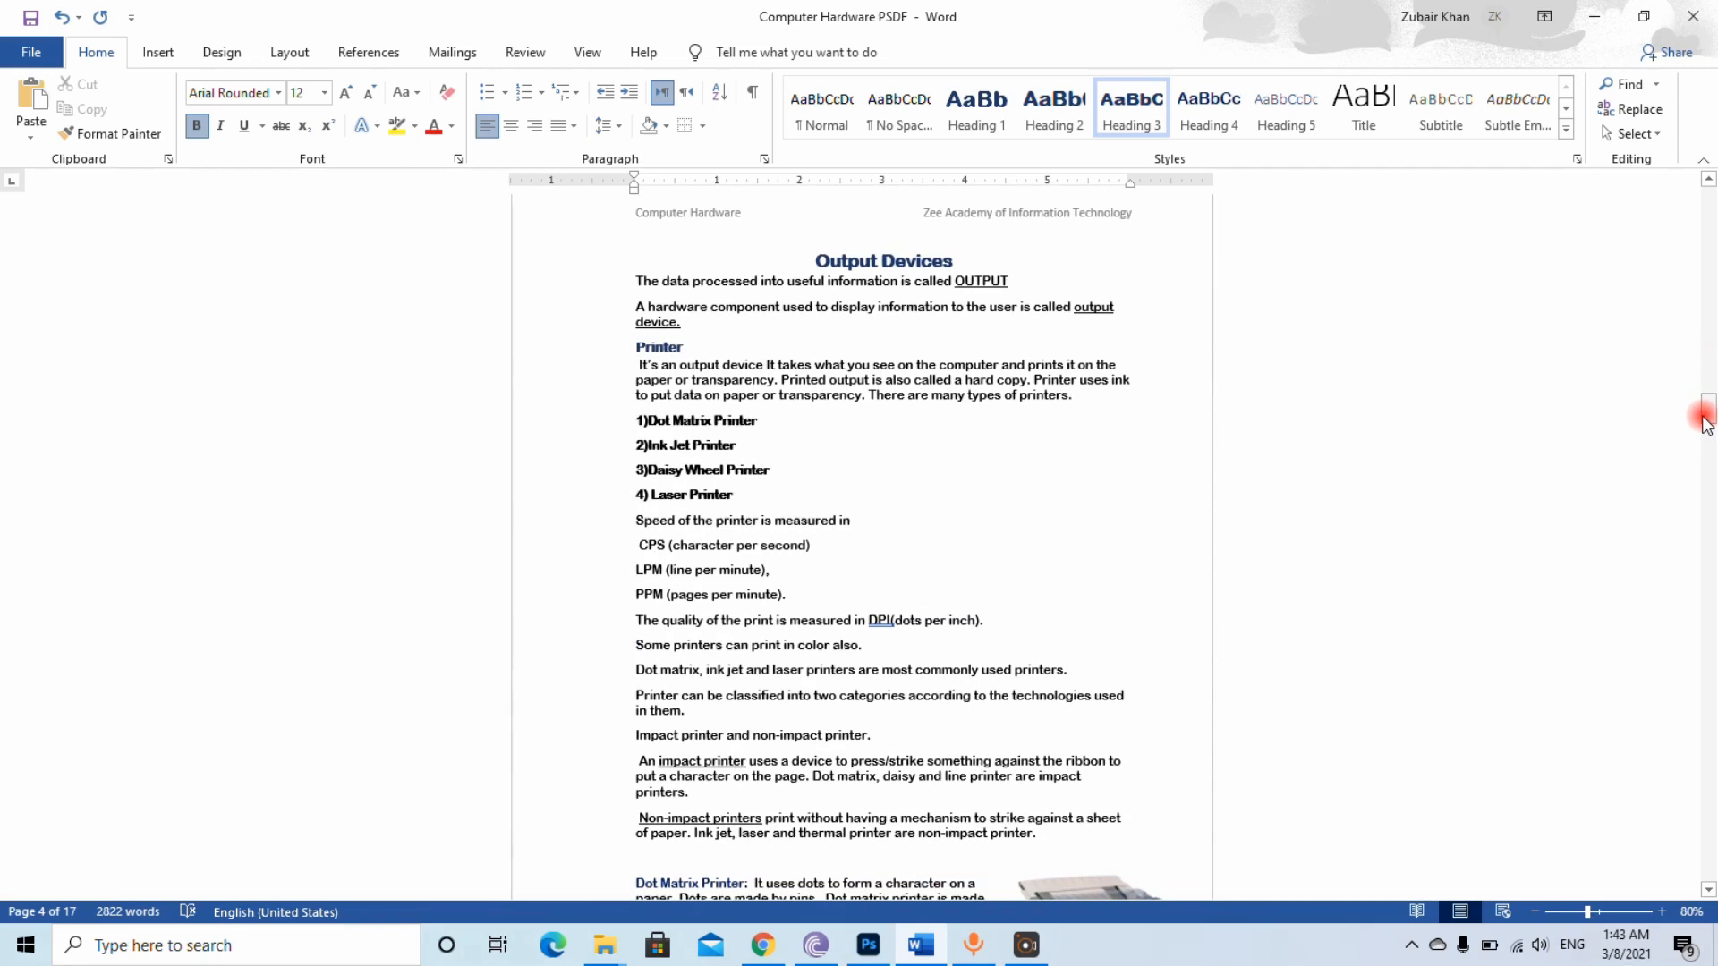
{"action": "left_click", "coordinate": [841, 260]}
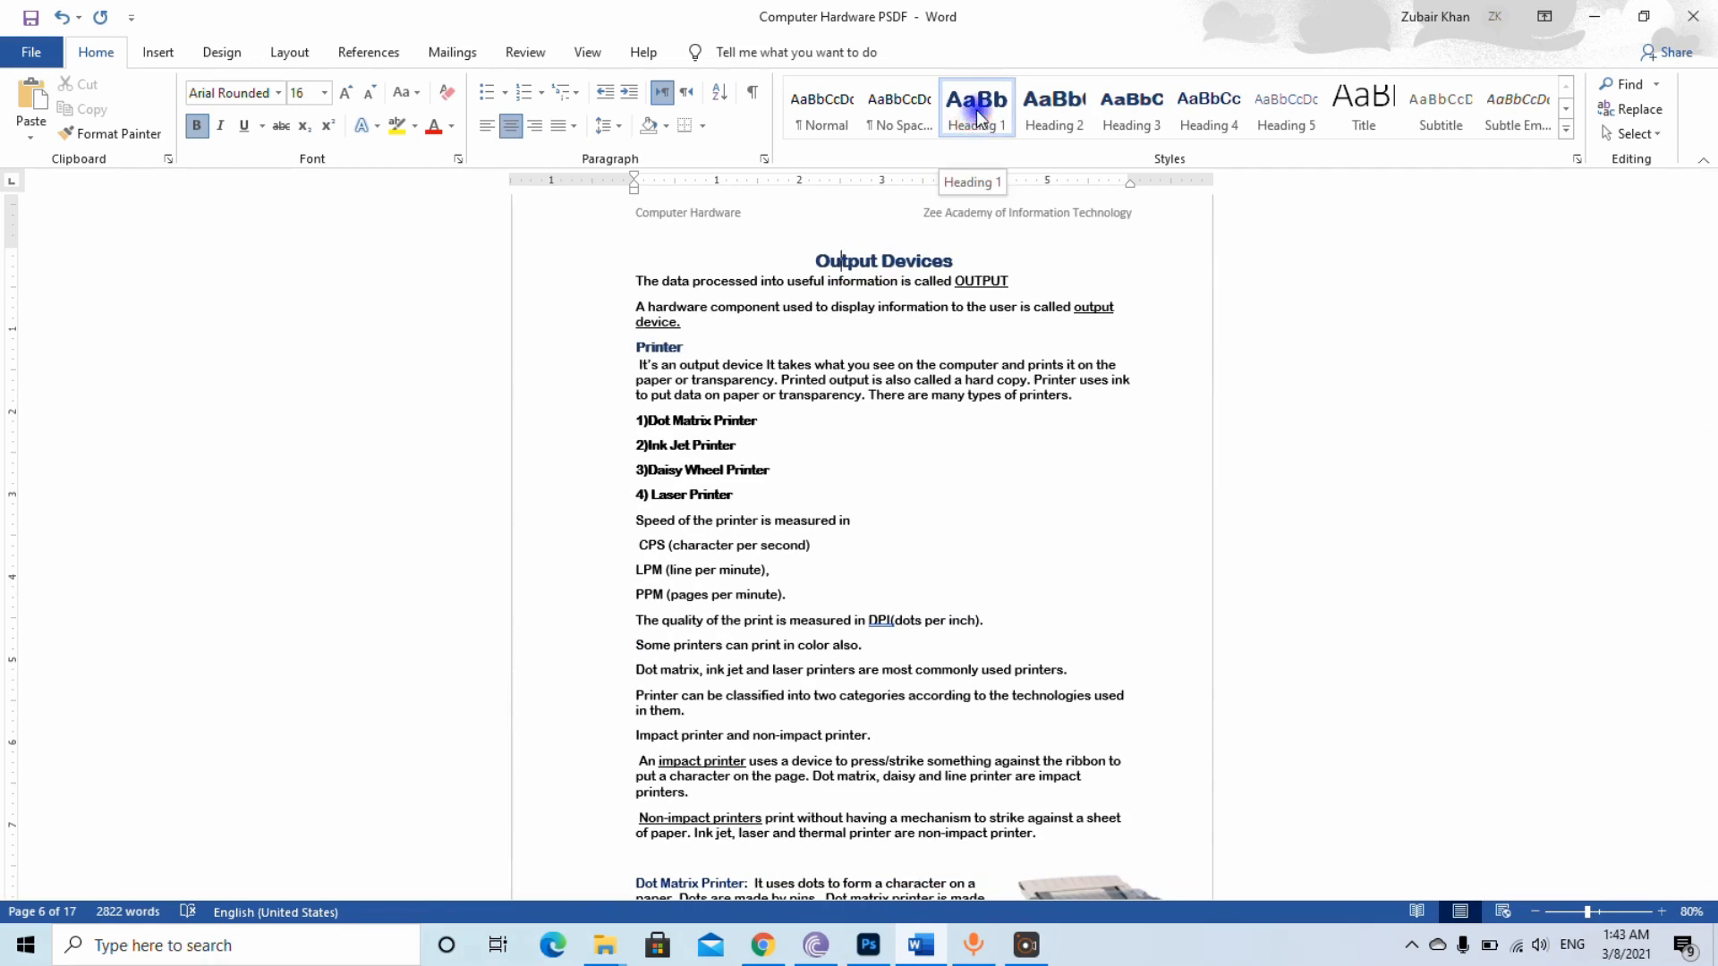
{"action": "left_click", "coordinate": [644, 347]}
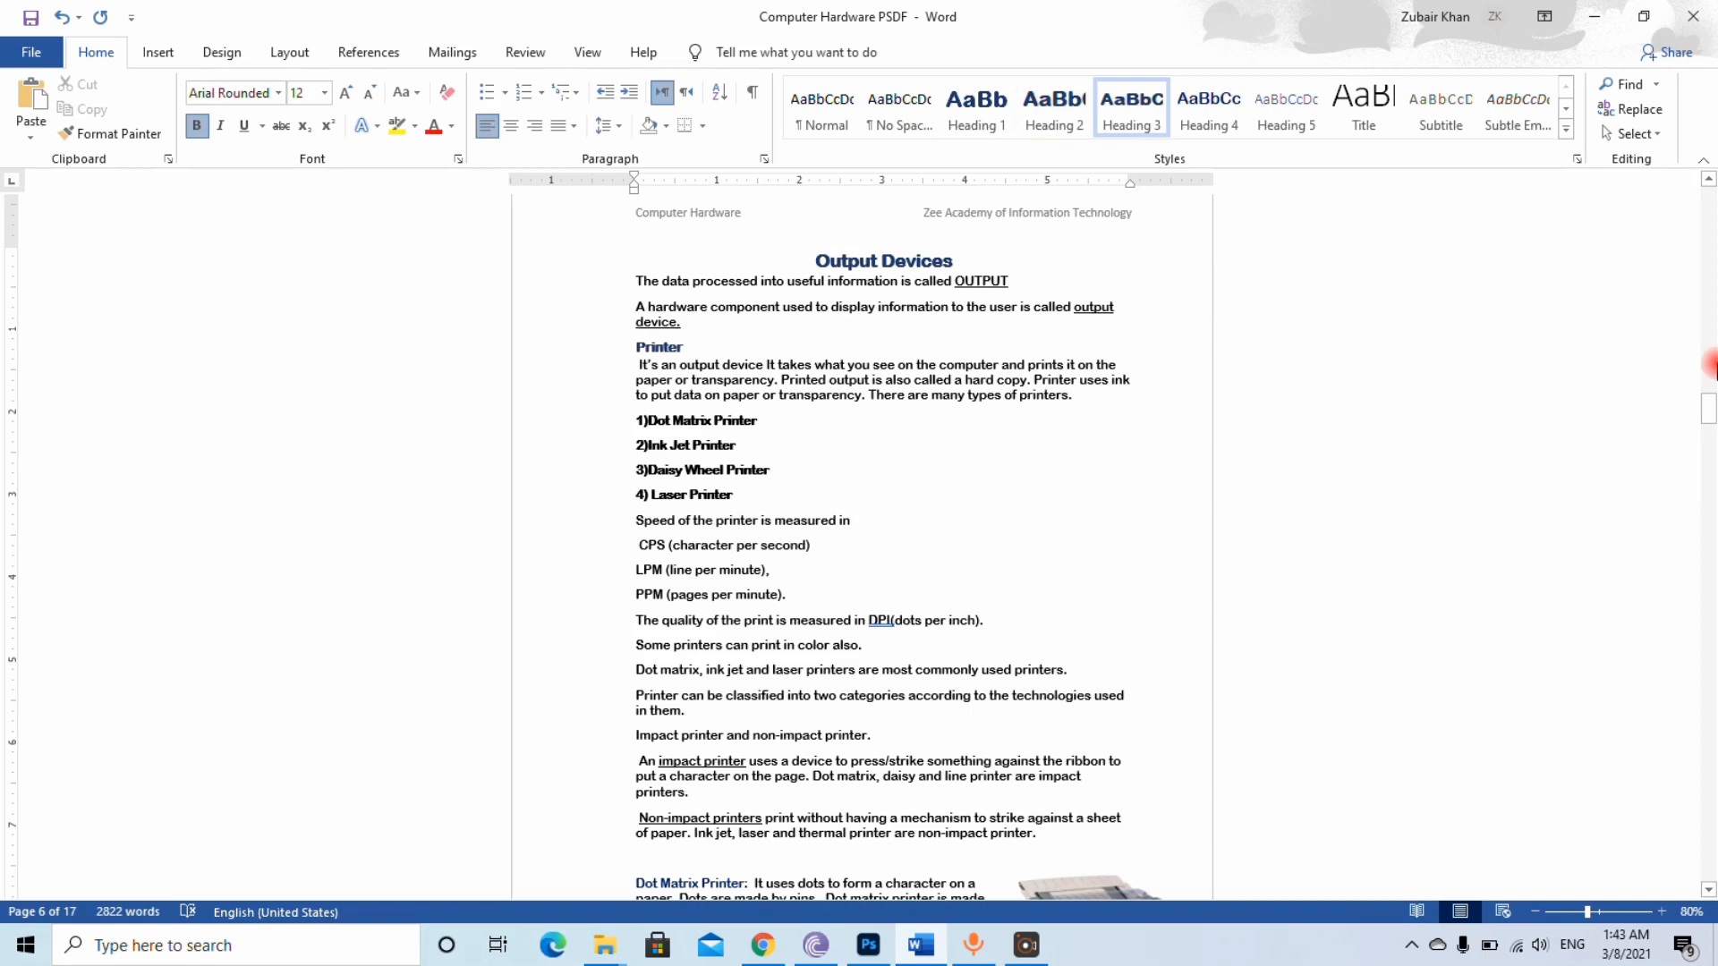
{"action": "left_click_drag", "start_coordinate": [1709, 410], "coordinate": [1690, 529]}
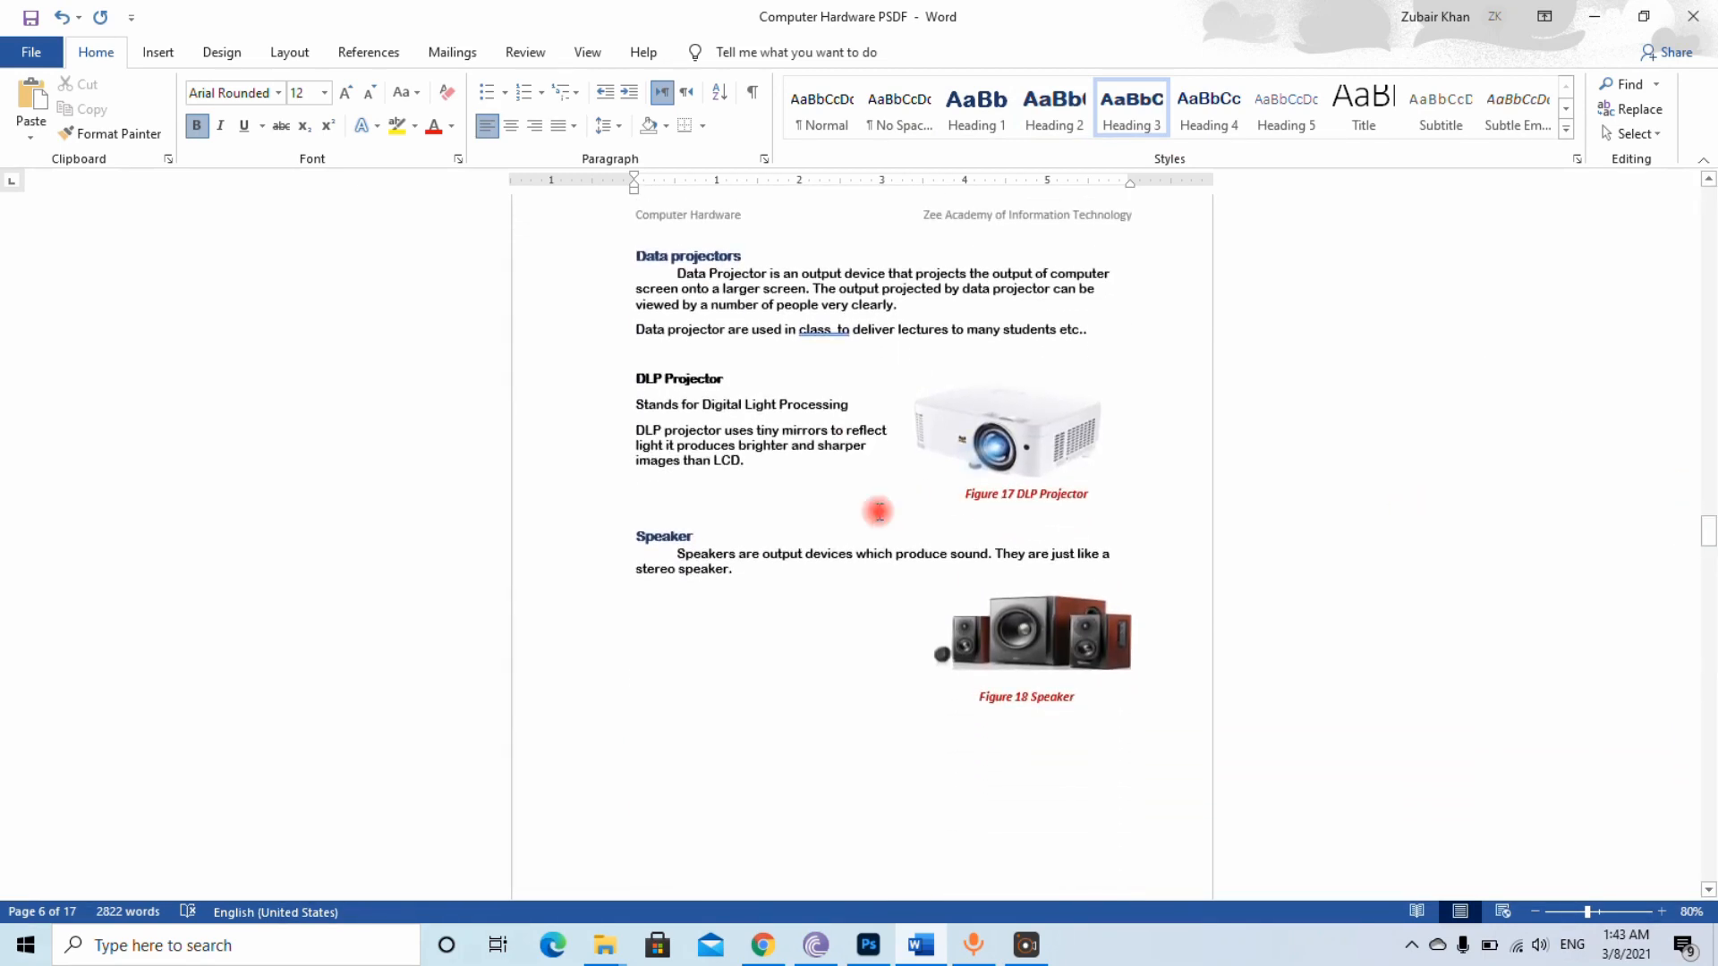
{"action": "left_click", "coordinate": [657, 536]}
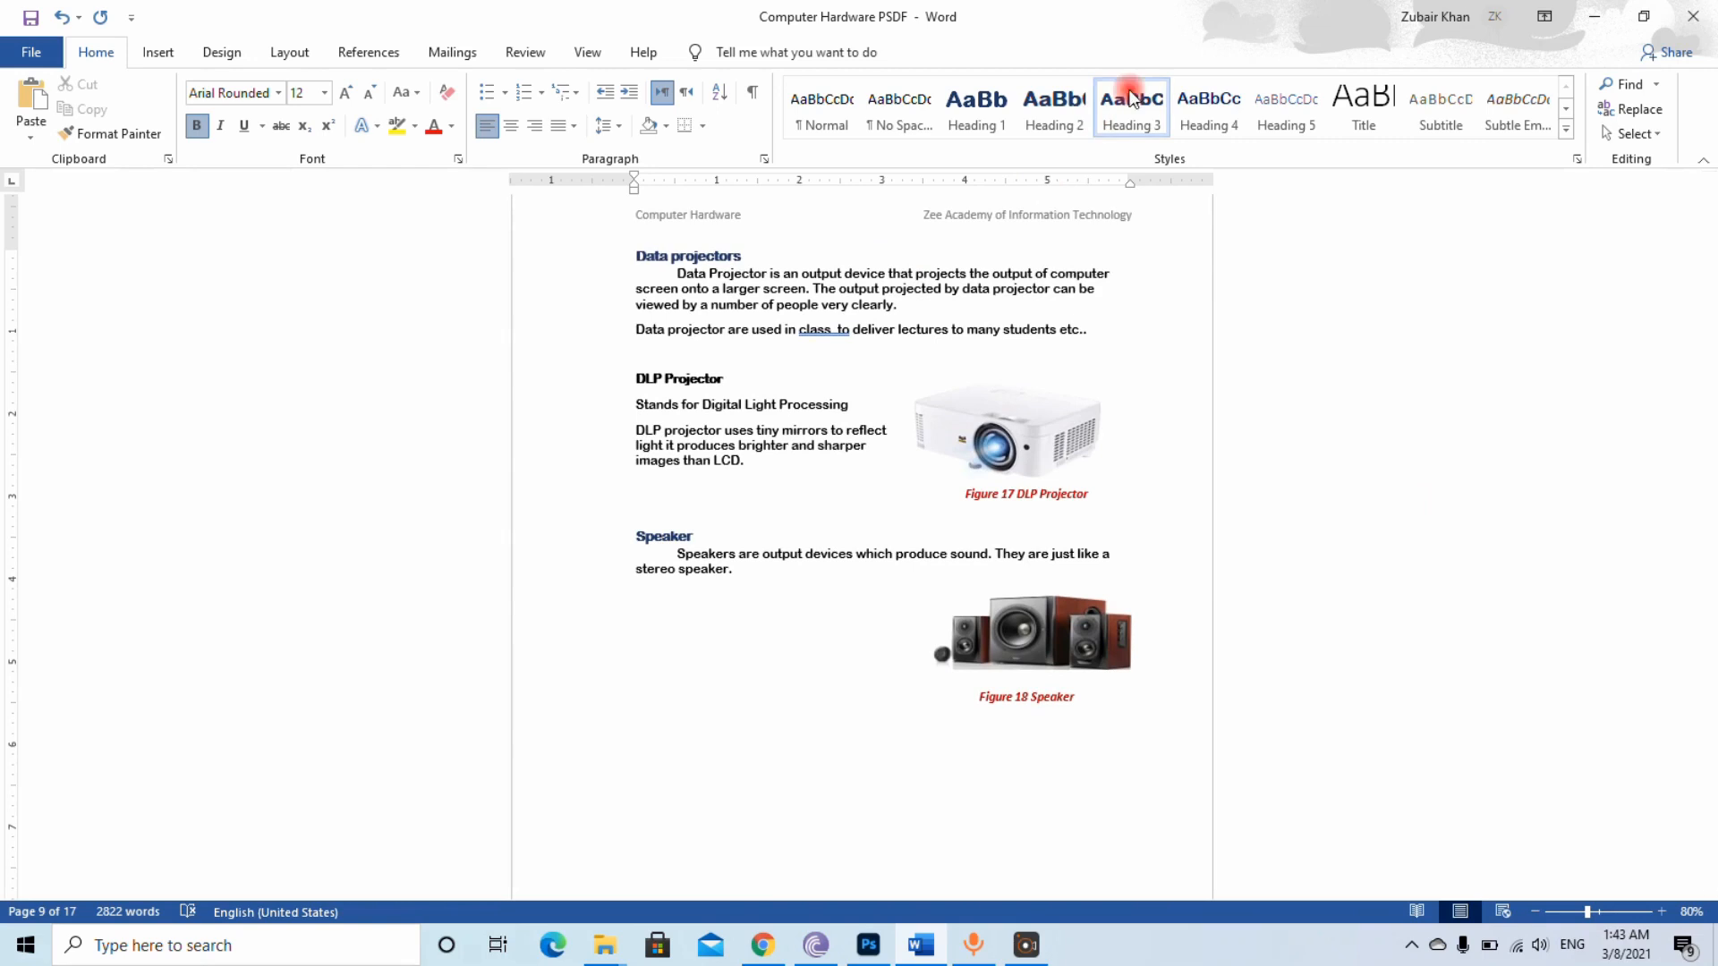
{"action": "left_click_drag", "start_coordinate": [1707, 537], "coordinate": [1708, 662]}
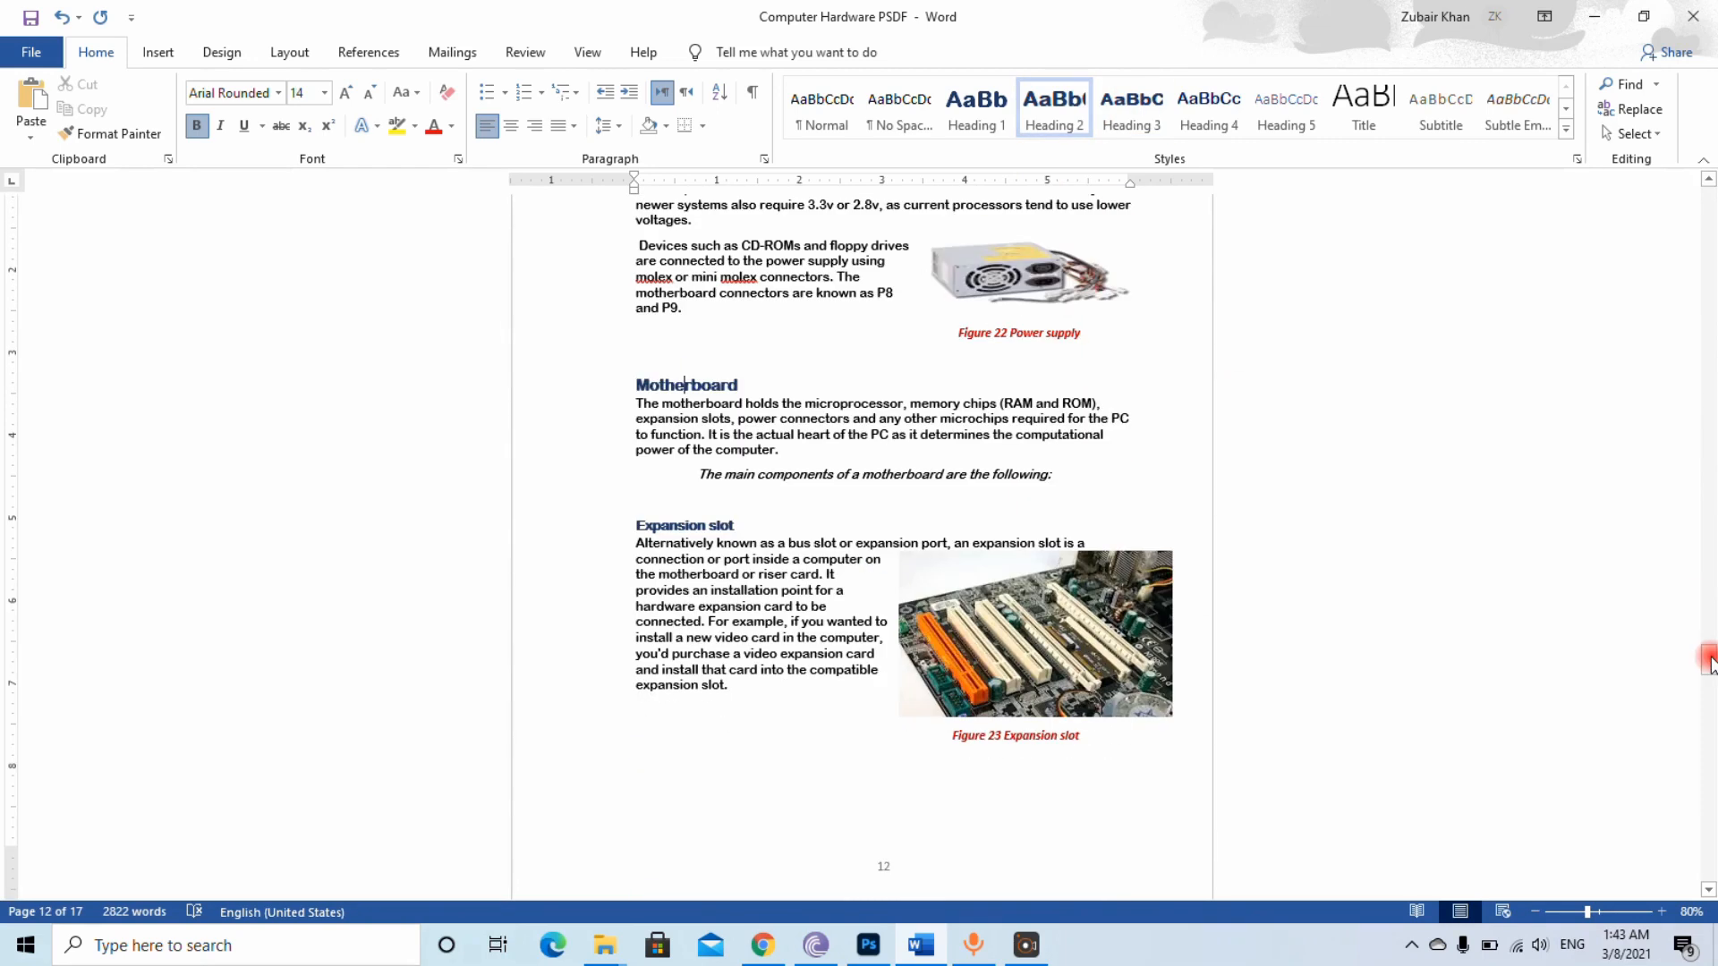
Insert the Automatic Table 2 table of contents below the "Computer Hardware" title on the first page
{"action": "left_click_drag", "start_coordinate": [1709, 662], "coordinate": [1709, 193]}
{"action": "left_click", "coordinate": [745, 367]}
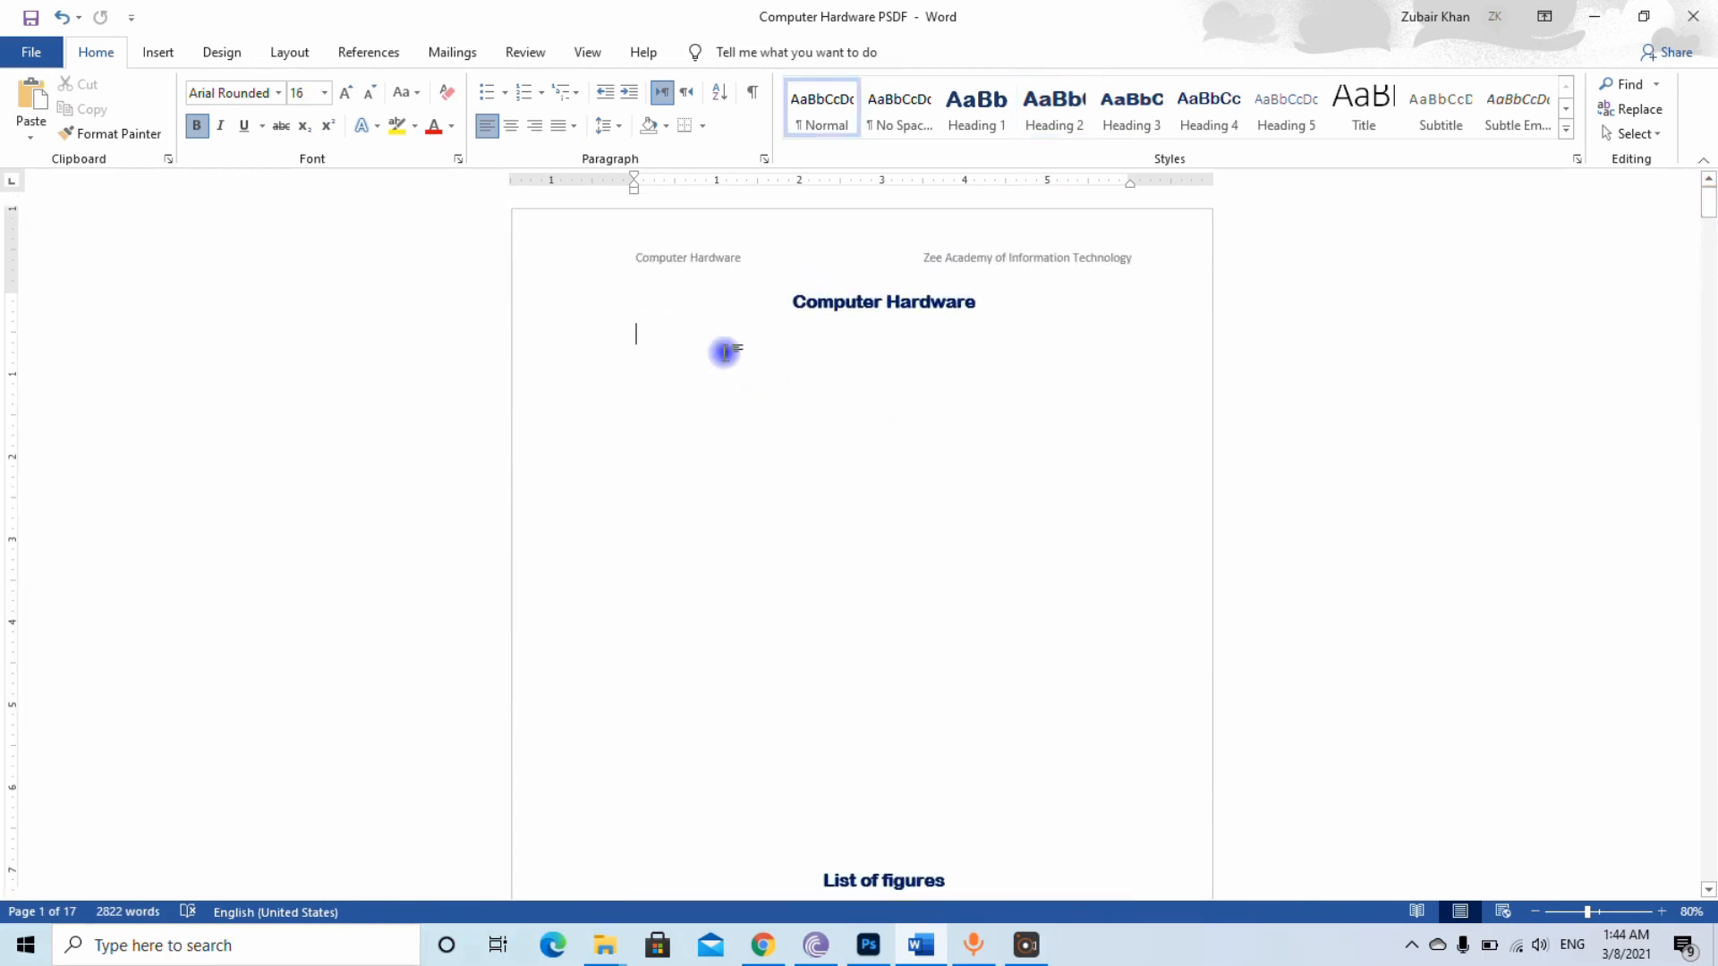
{"action": "left_click", "coordinate": [366, 54]}
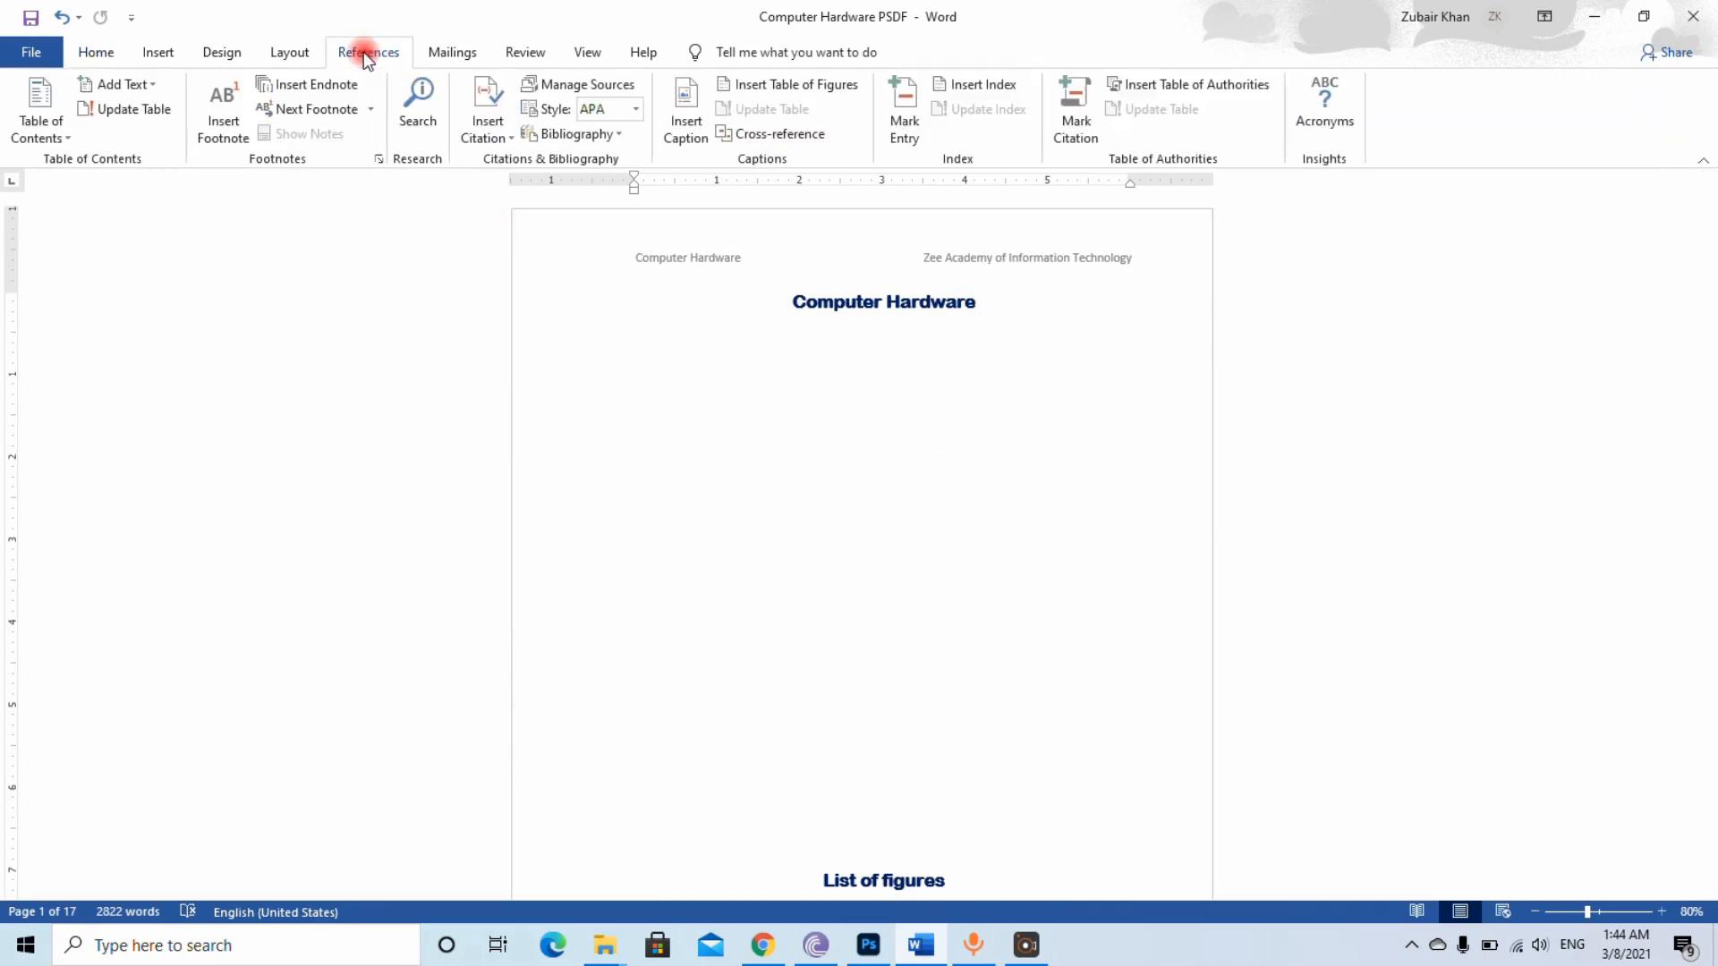
{"action": "left_click", "coordinate": [69, 141]}
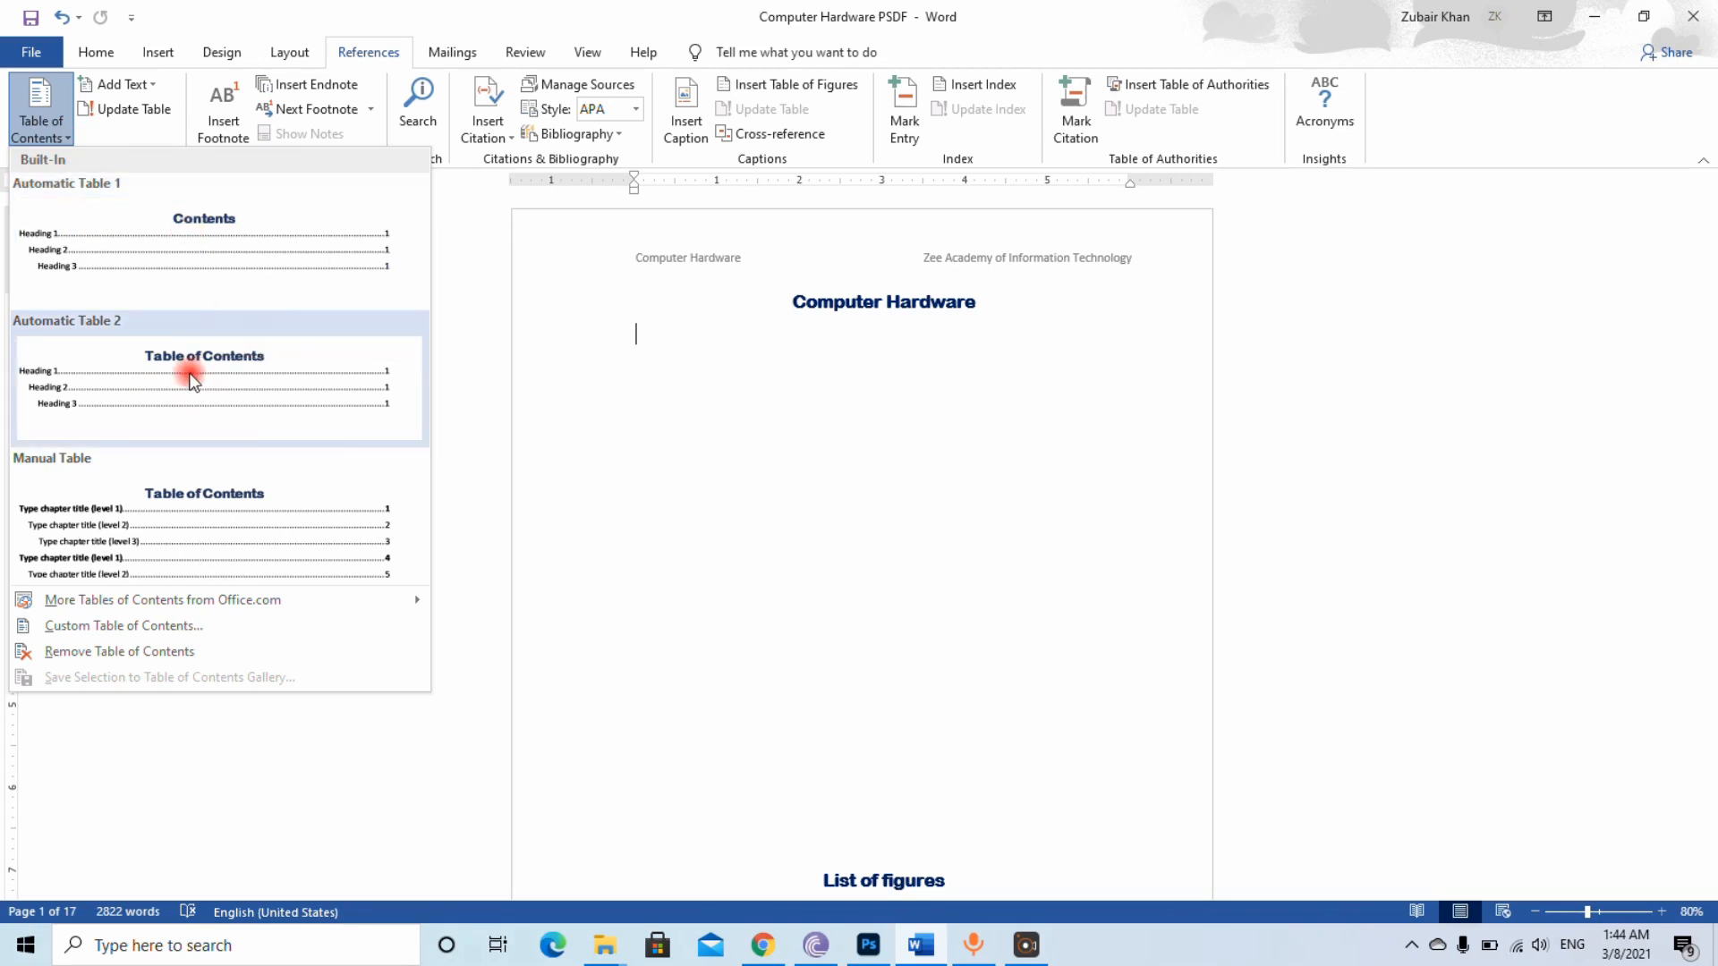
{"action": "left_click", "coordinate": [143, 380]}
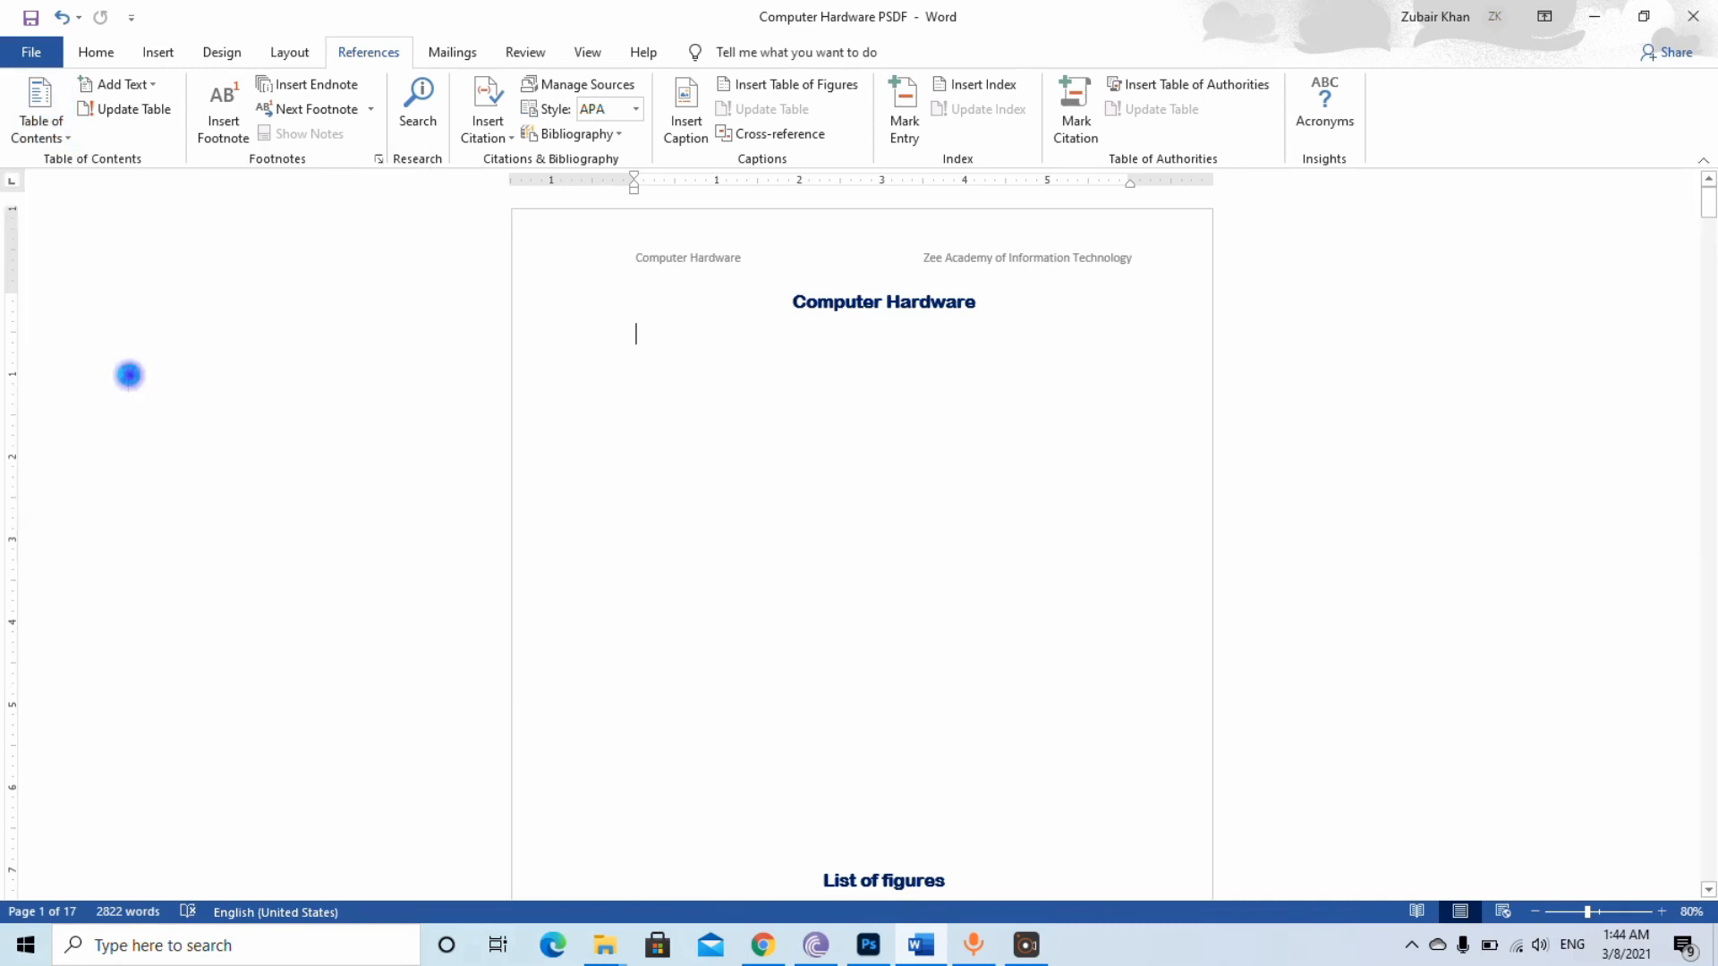
Review the inserted table of contents and follow its Keyboard and Mouse entries to test their links
{"action": "scroll", "coordinate": [126, 376], "scroll_direction": "down", "scroll_amount": 15}
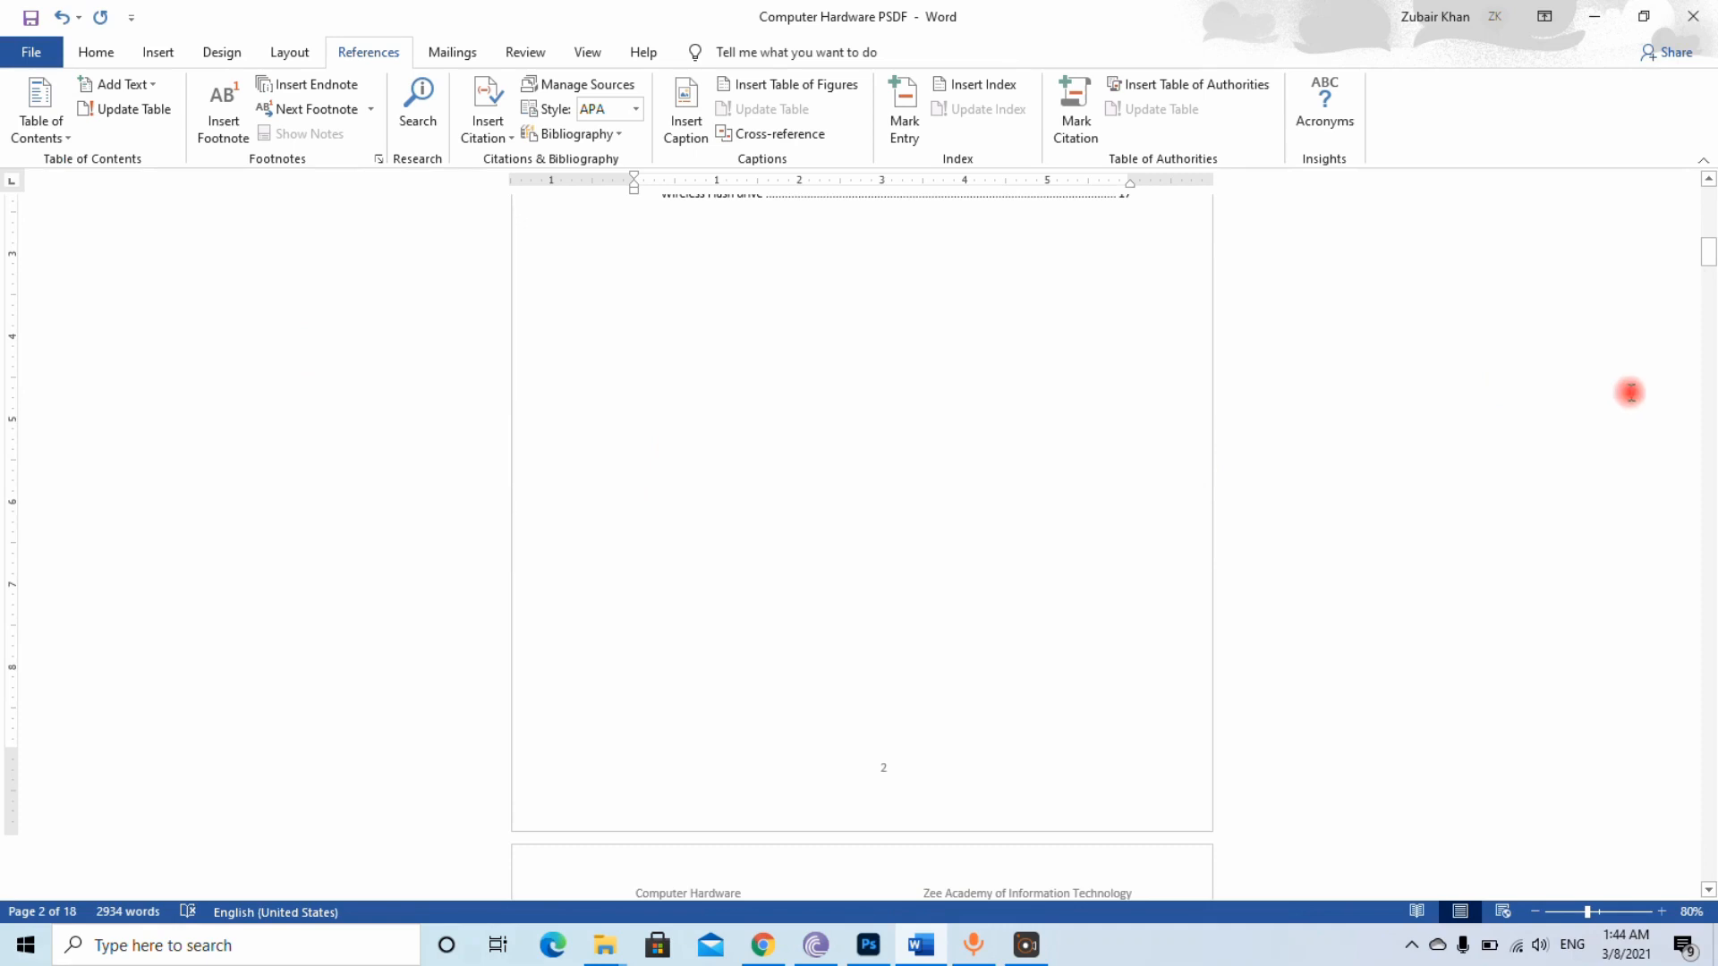
{"action": "left_click_drag", "start_coordinate": [1707, 260], "coordinate": [1707, 212]}
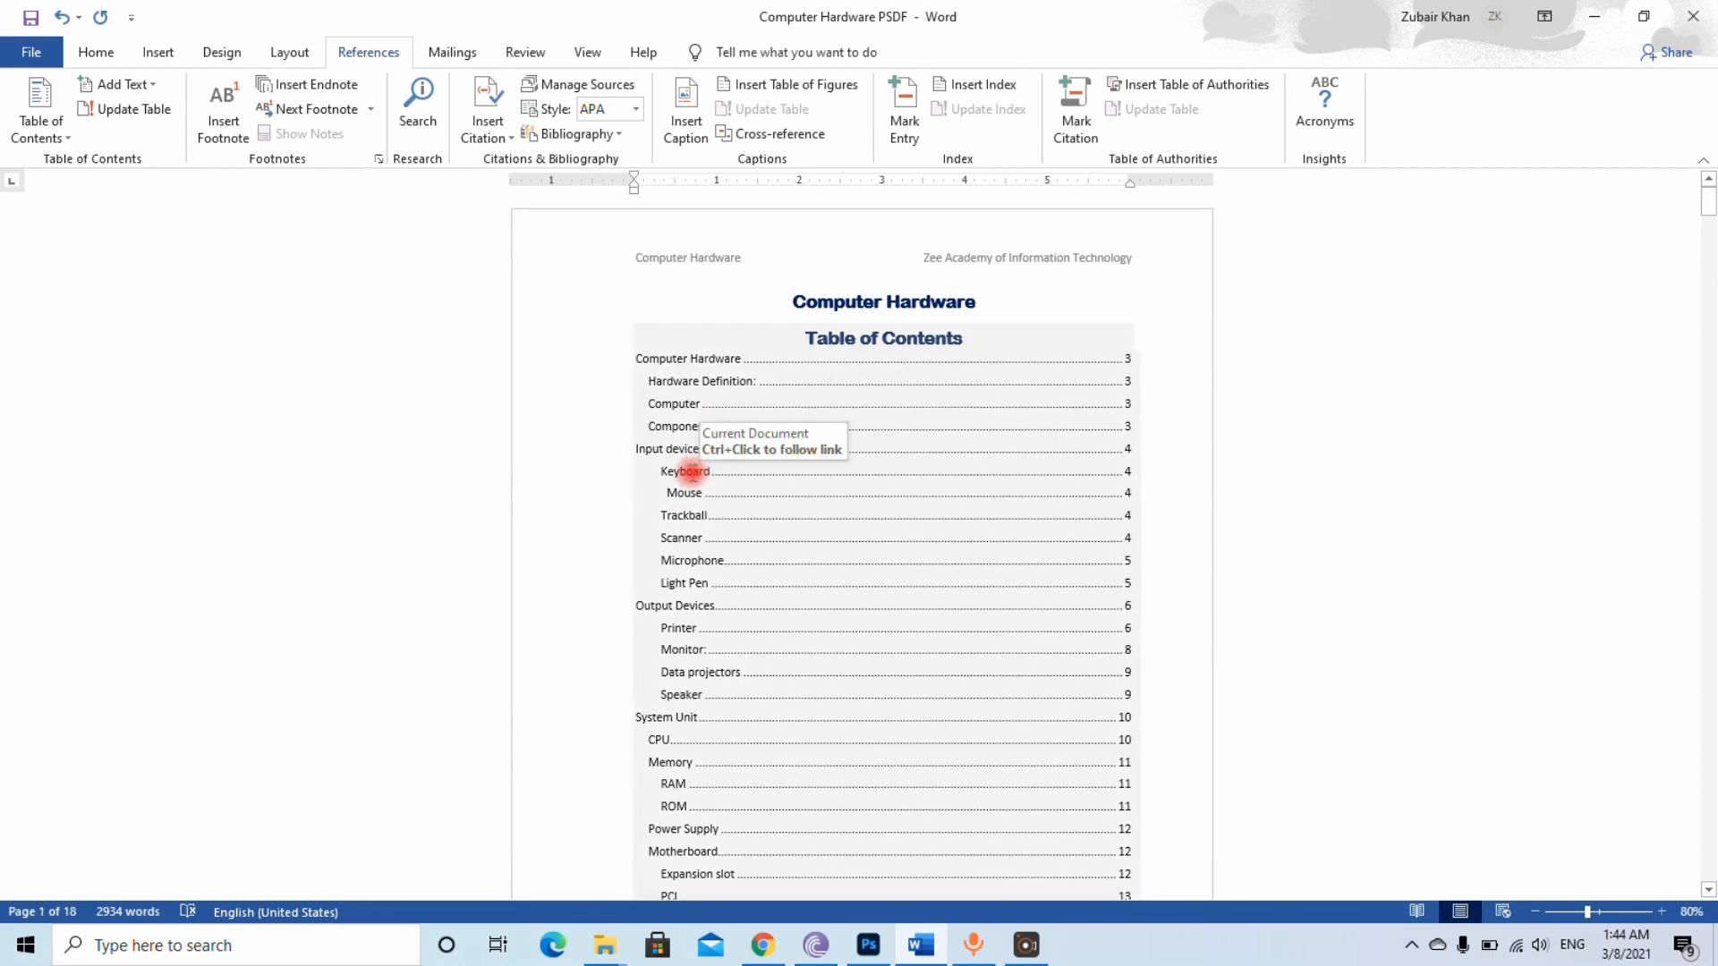
{"action": "triple_click", "coordinate": [691, 472]}
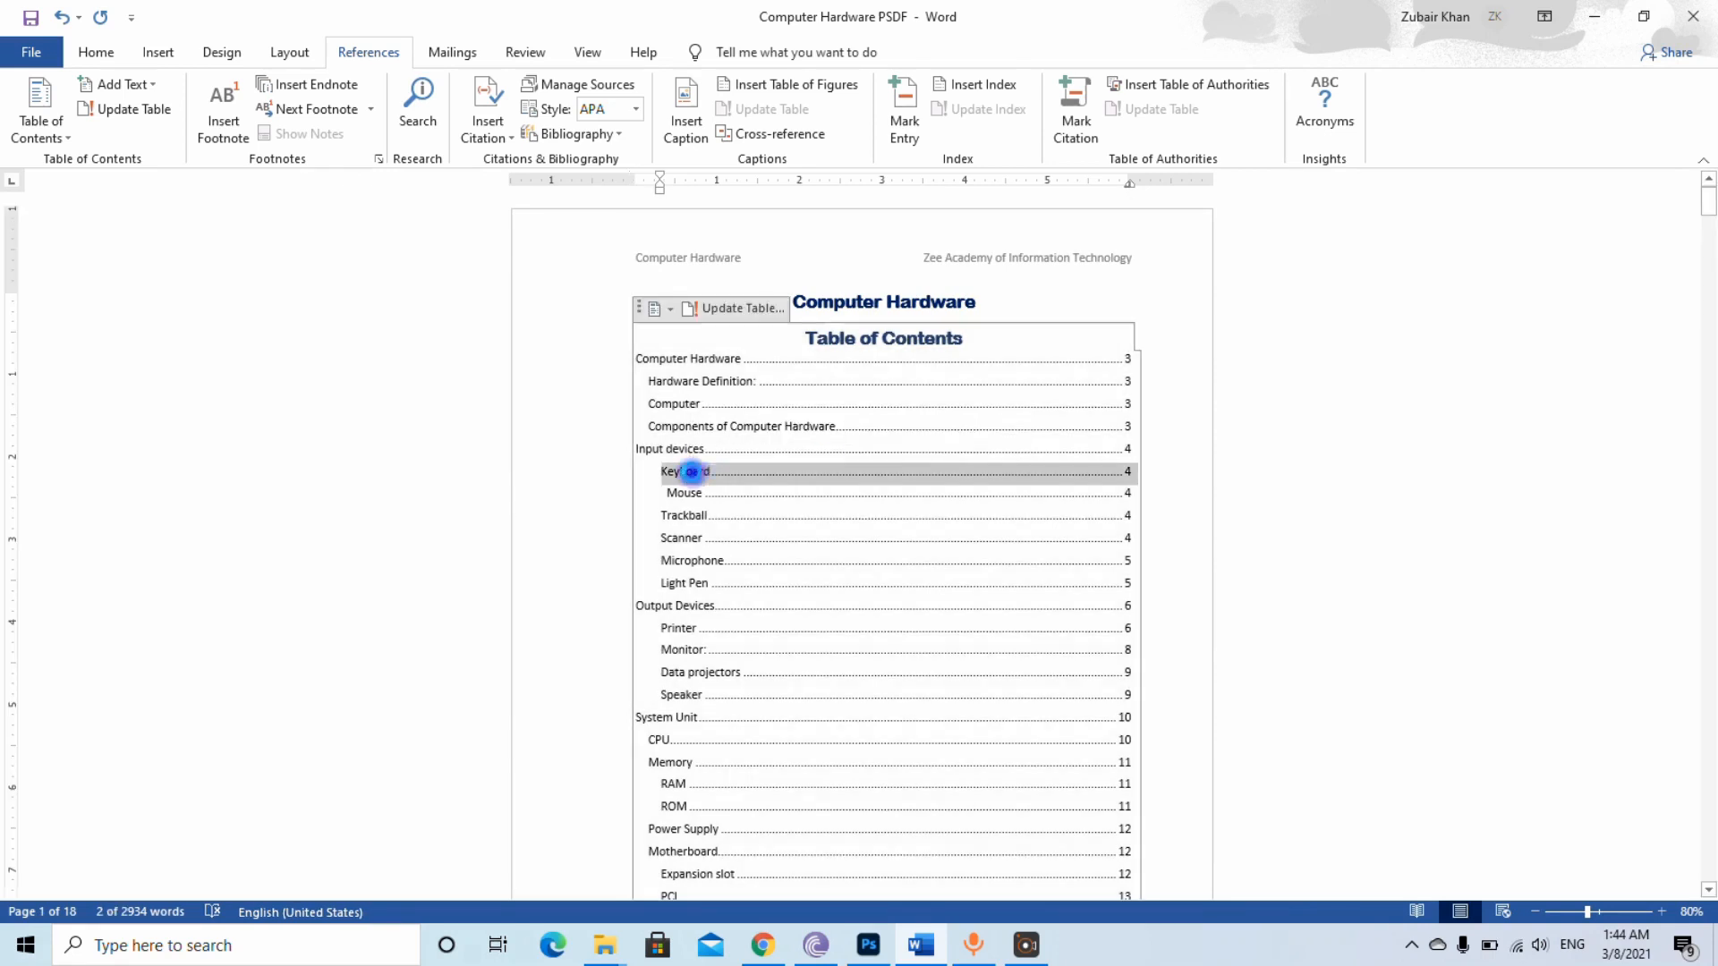
{"action": "left_click", "coordinate": [694, 475], "text": "ctrl"}
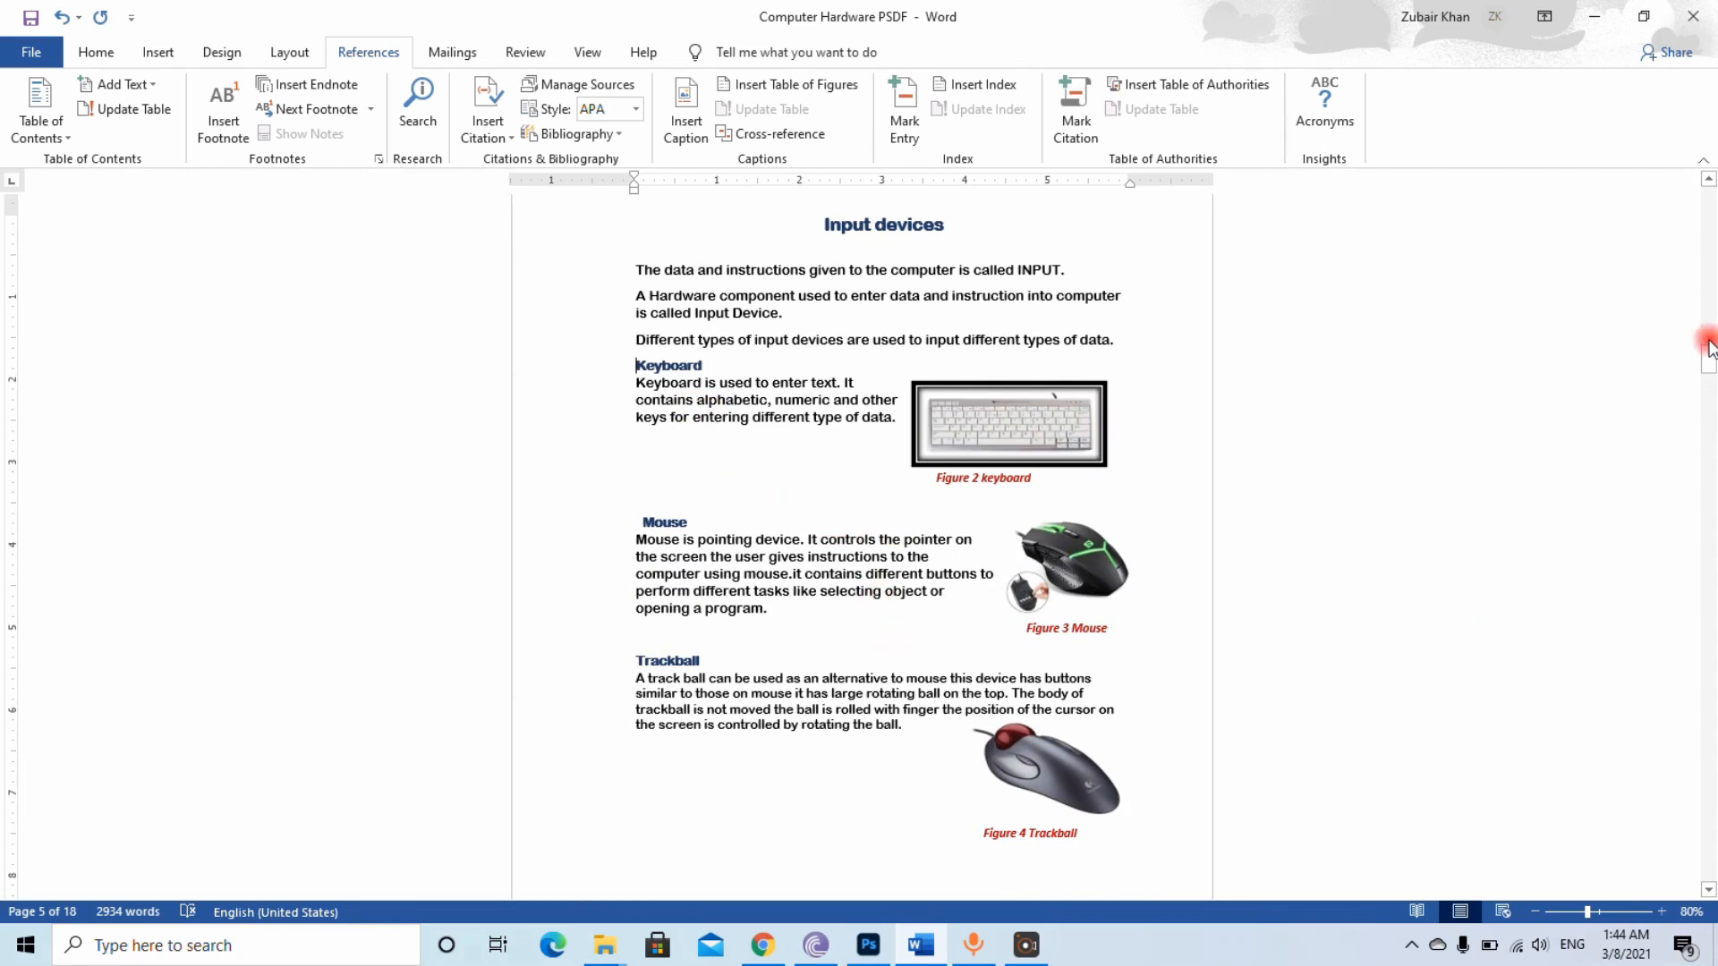
{"action": "left_click_drag", "start_coordinate": [1709, 358], "coordinate": [1708, 383]}
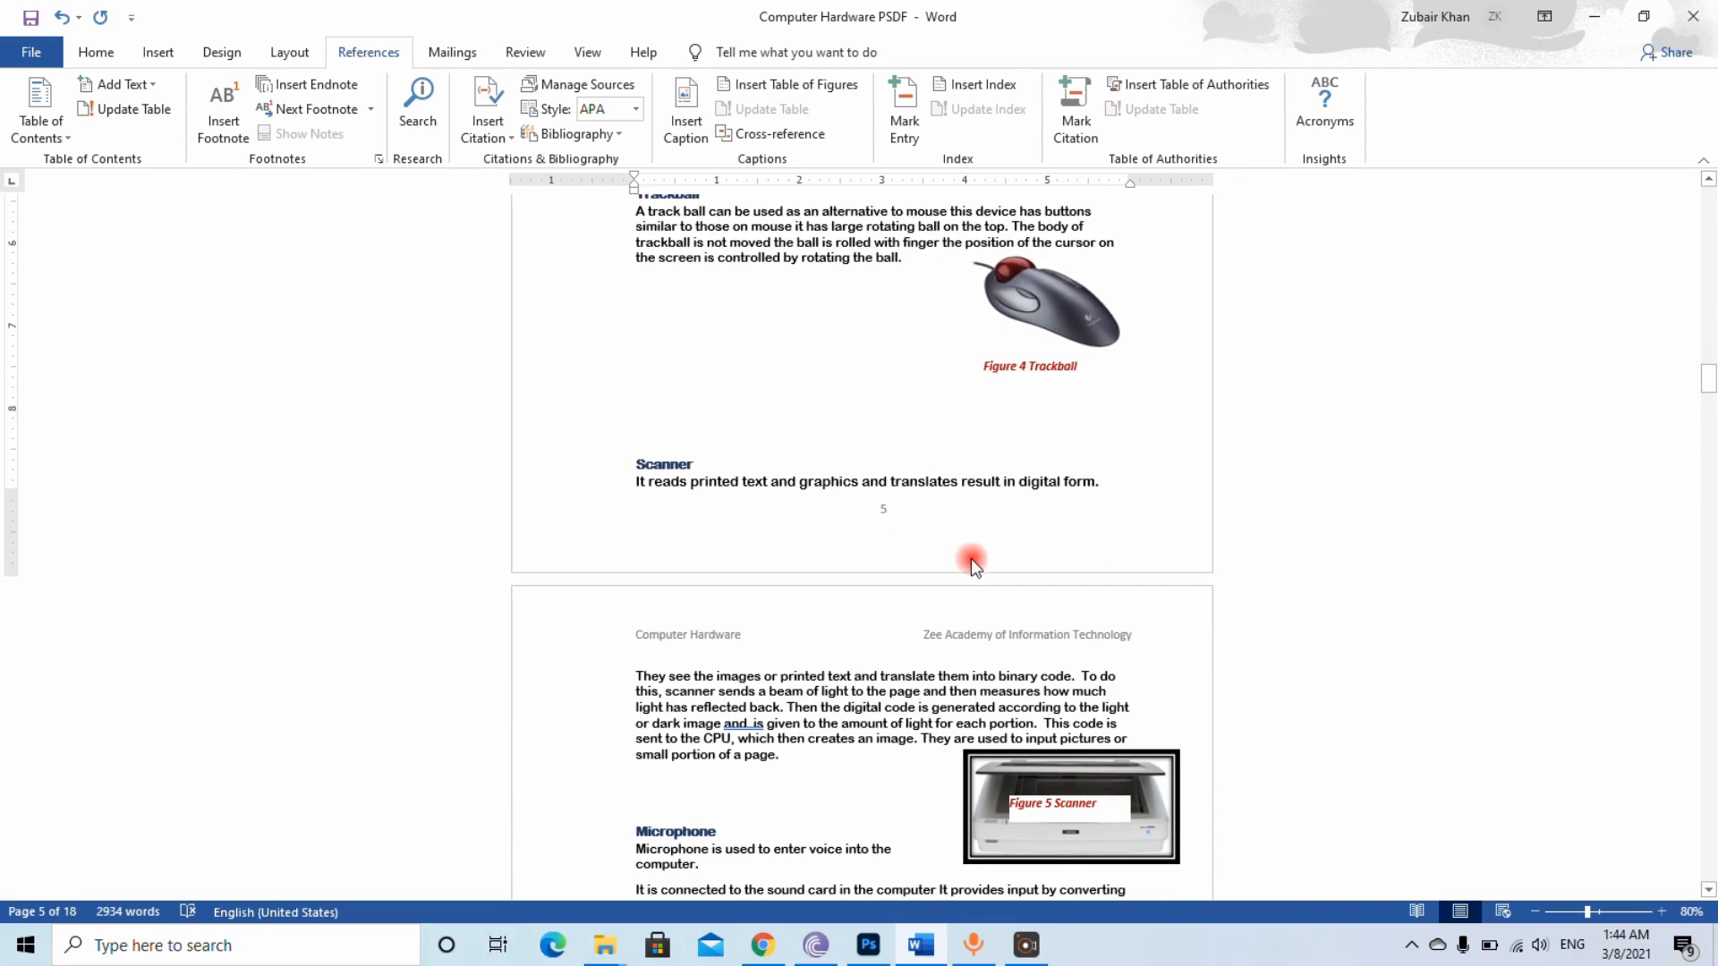
{"action": "left_click_drag", "start_coordinate": [1708, 380], "coordinate": [1706, 180]}
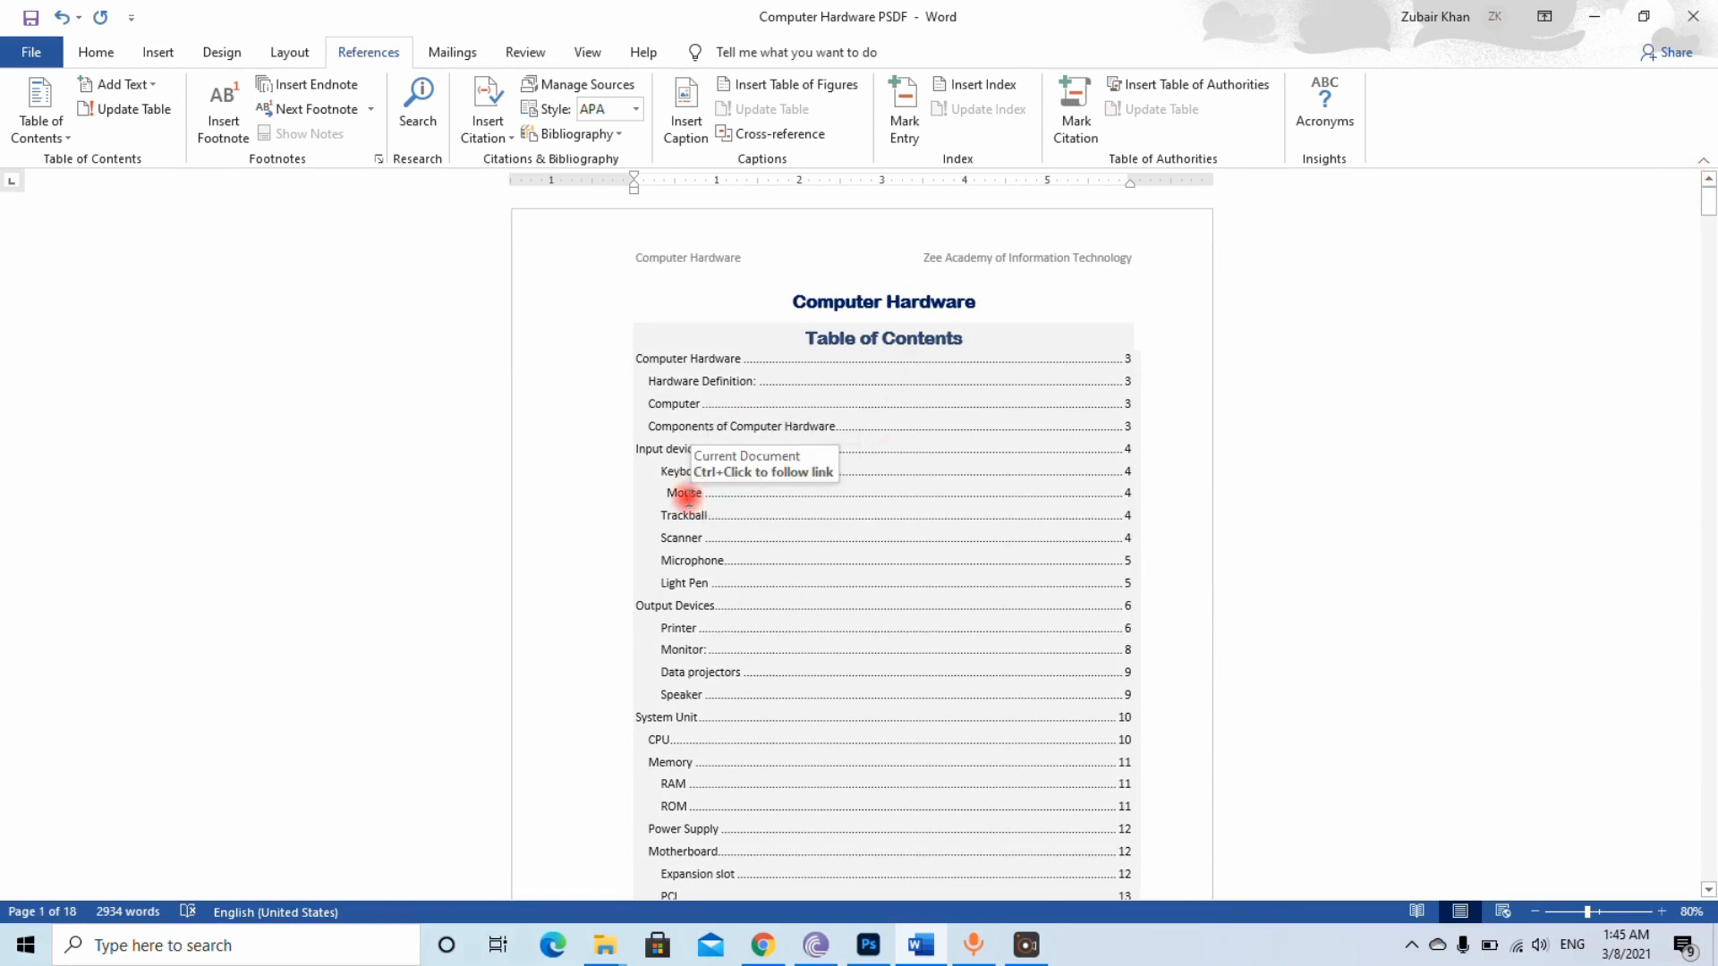
{"action": "left_click", "coordinate": [689, 507]}
{"action": "left_click", "coordinate": [688, 507], "text": "ctrl"}
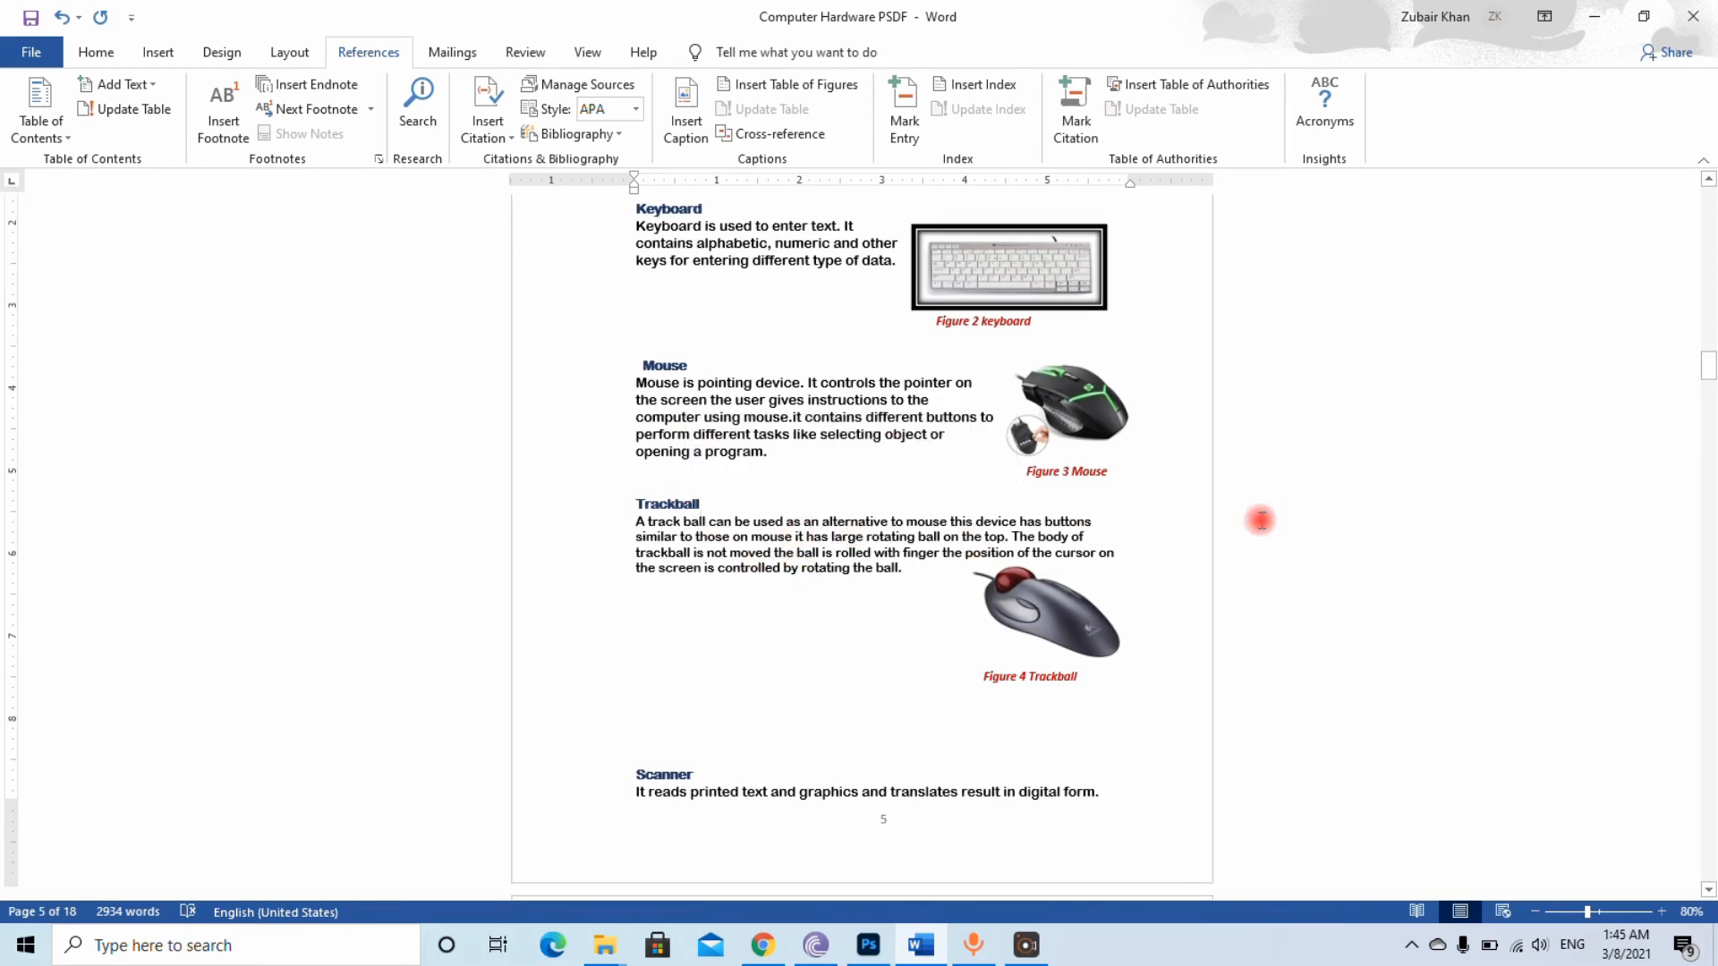
Paste a copy of the Wireless Flash drive section below the original with source formatting, and rename the copy's heading WPS
{"action": "left_click_drag", "start_coordinate": [1707, 371], "coordinate": [1708, 866]}
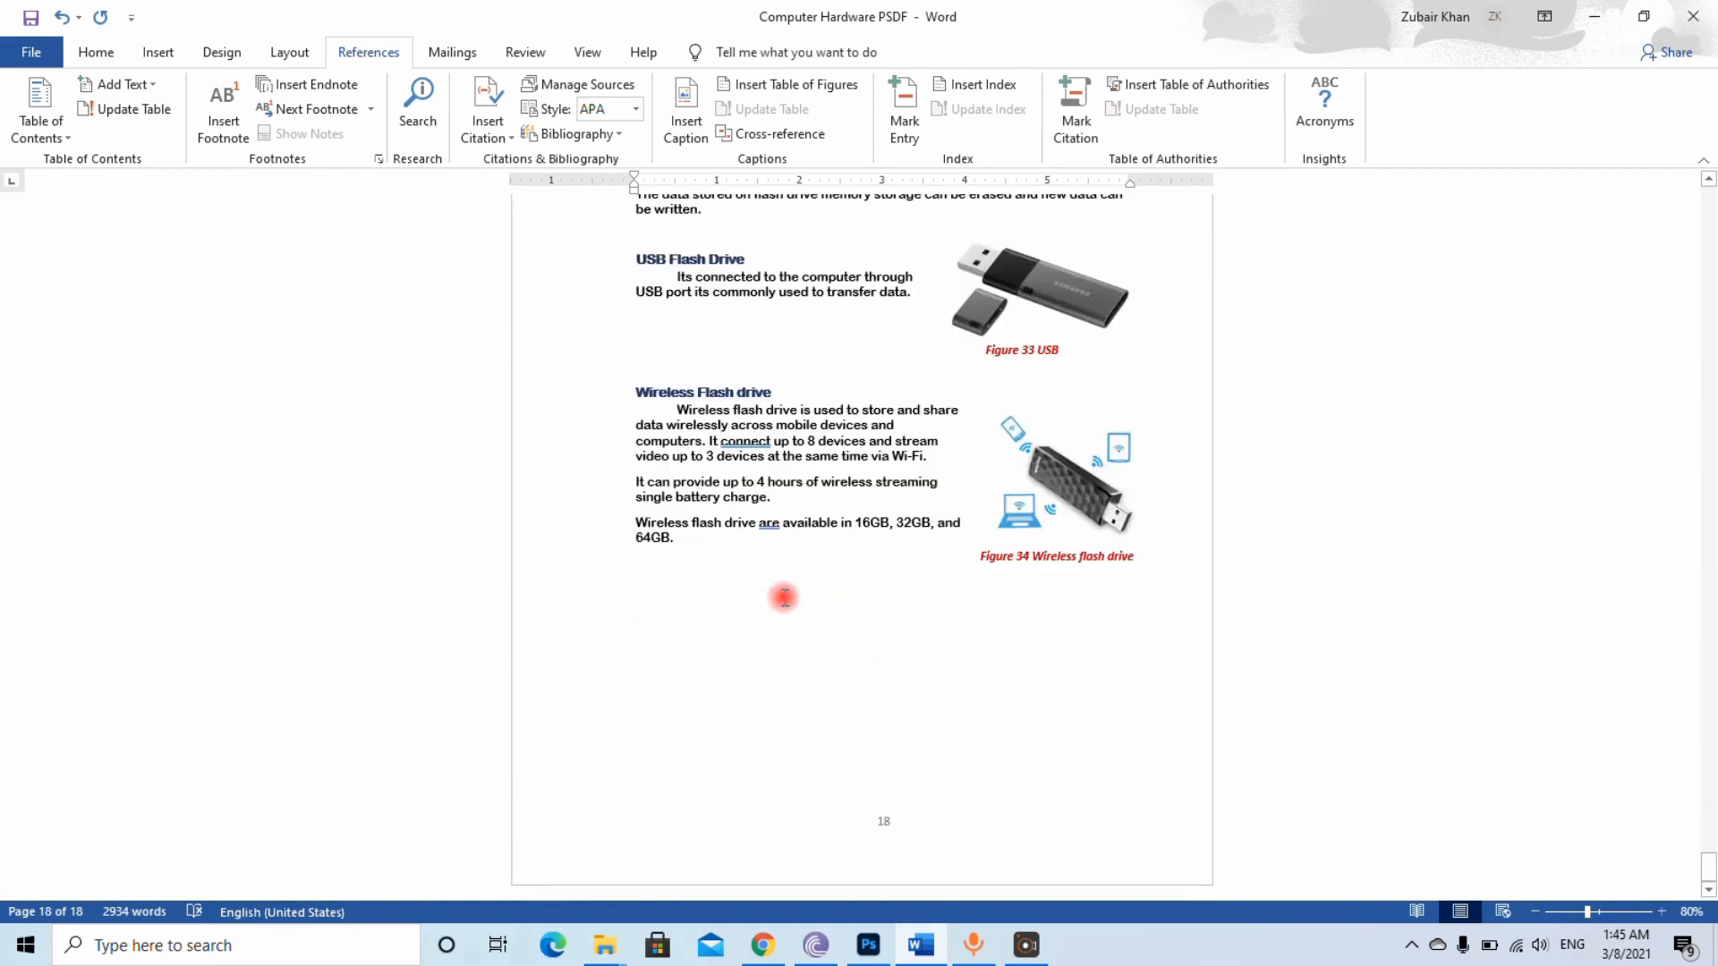
{"action": "mouse_move", "coordinate": [710, 547]}
{"action": "left_mouse_down"}
{"action": "mouse_move", "coordinate": [642, 350]}
{"action": "mouse_move", "coordinate": [628, 395]}
{"action": "left_mouse_up"}
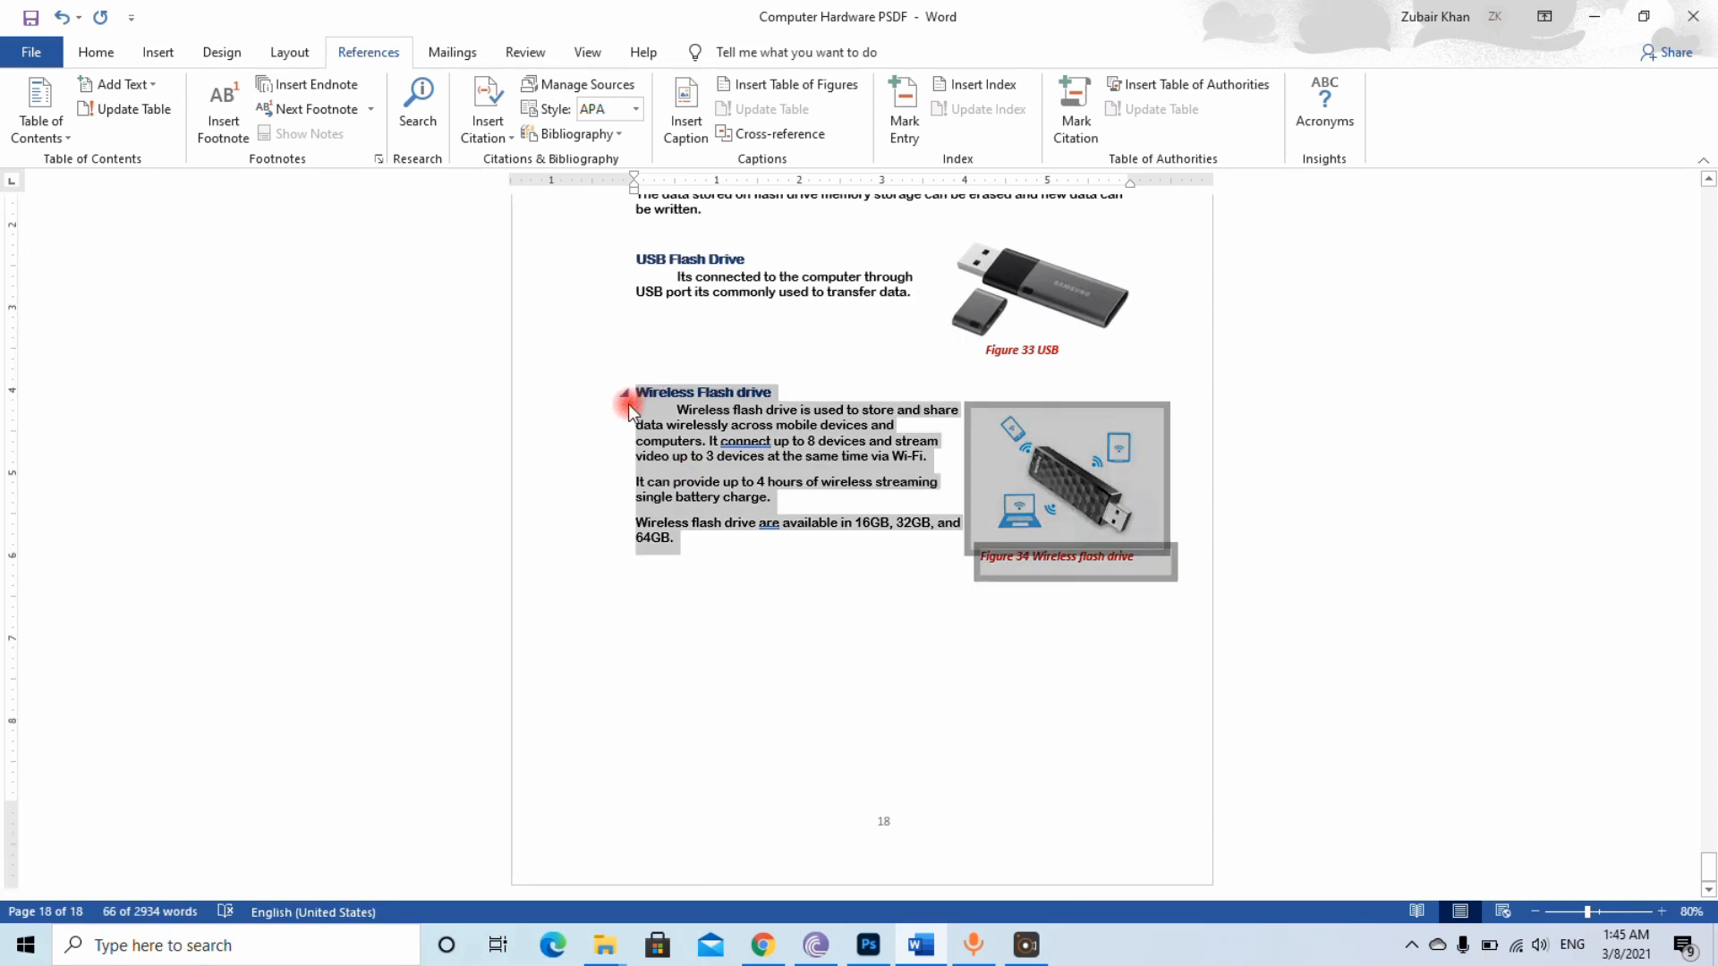
{"action": "right_click", "coordinate": [680, 608]}
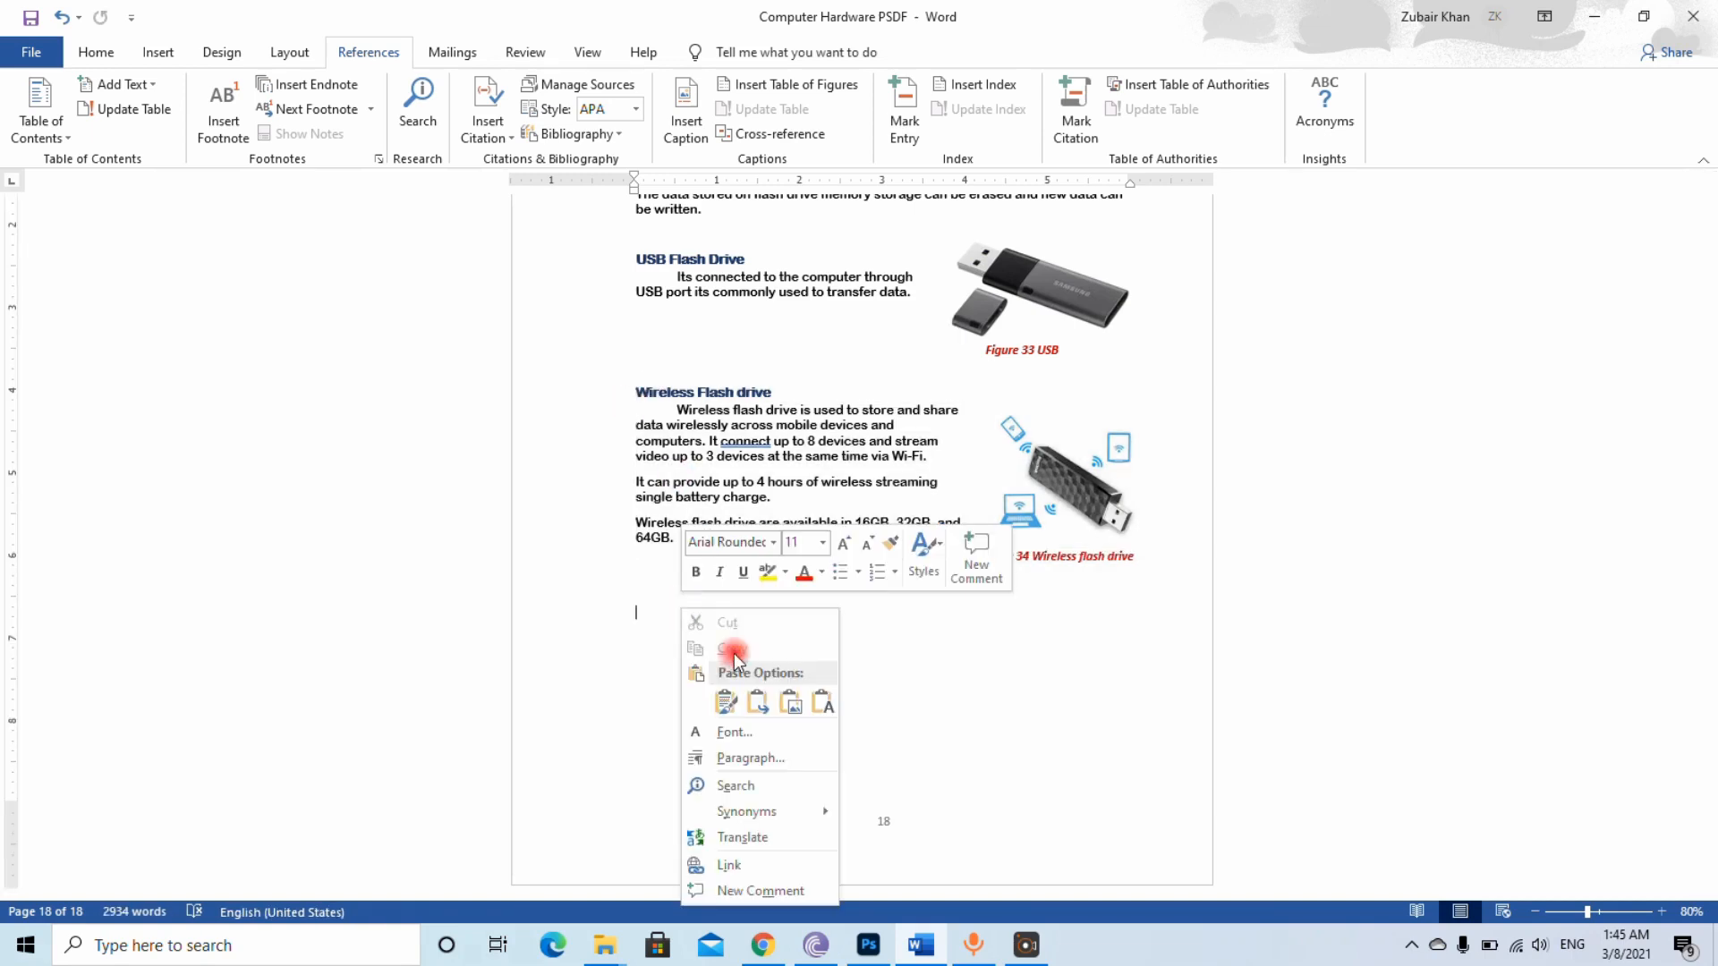
{"action": "left_click", "coordinate": [728, 704]}
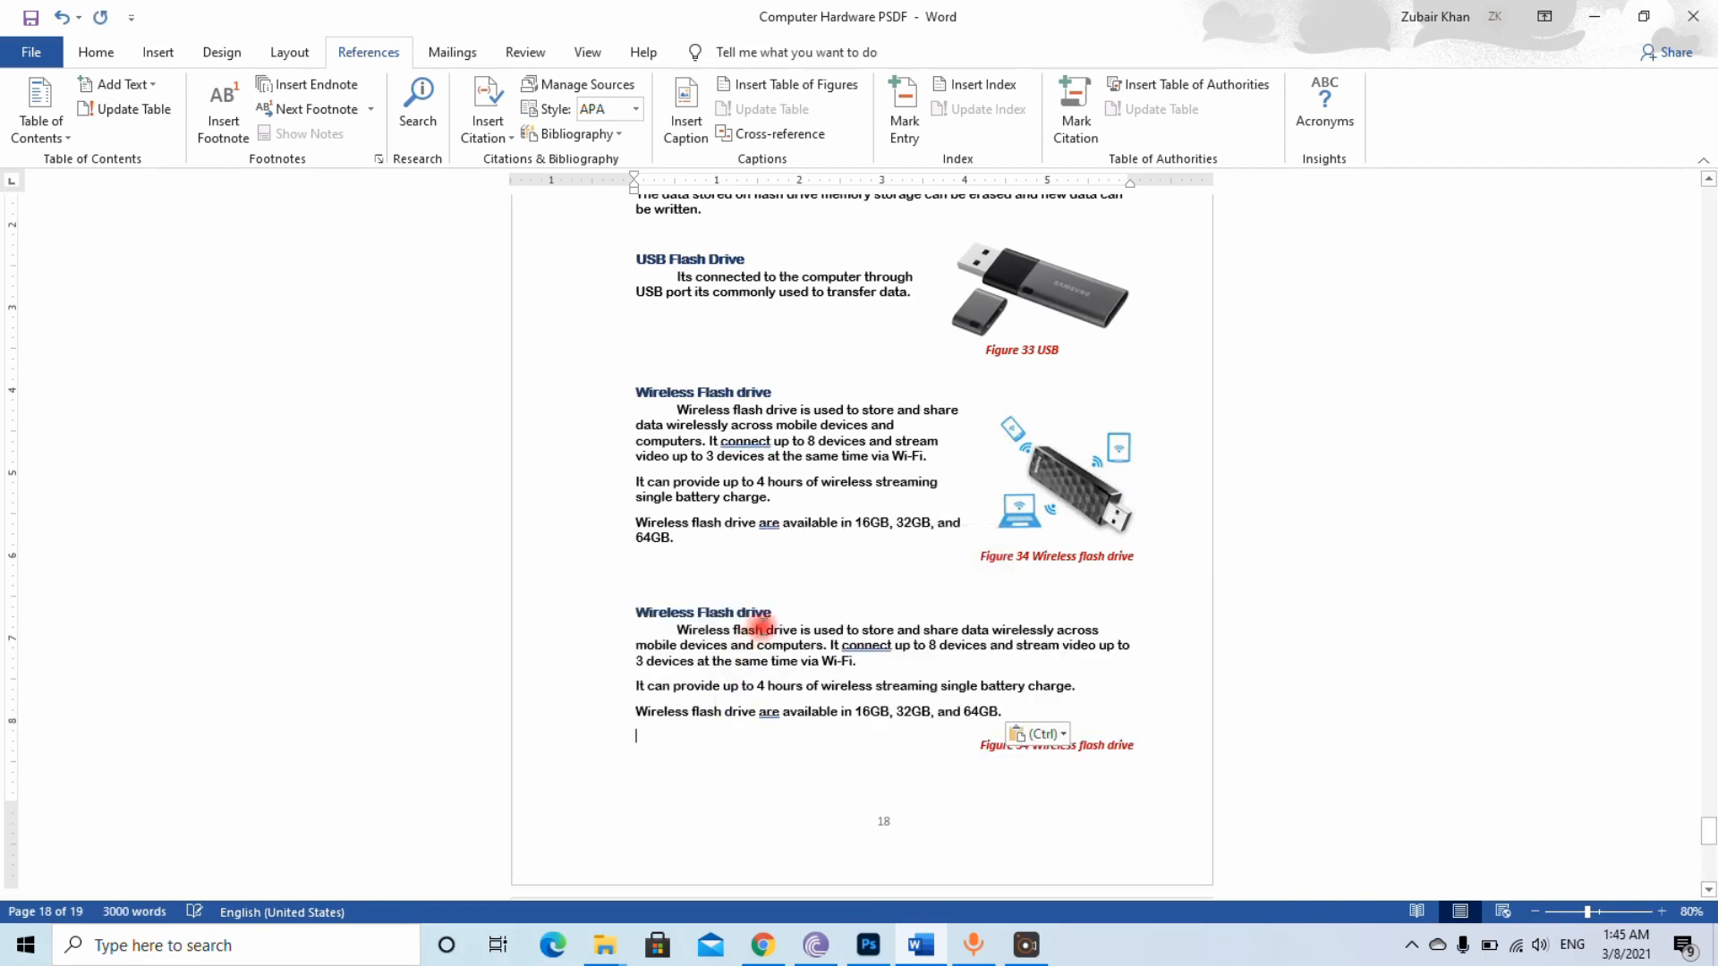
{"action": "key", "text": "BackSpace"}
{"action": "key", "text": "BackSpace"}
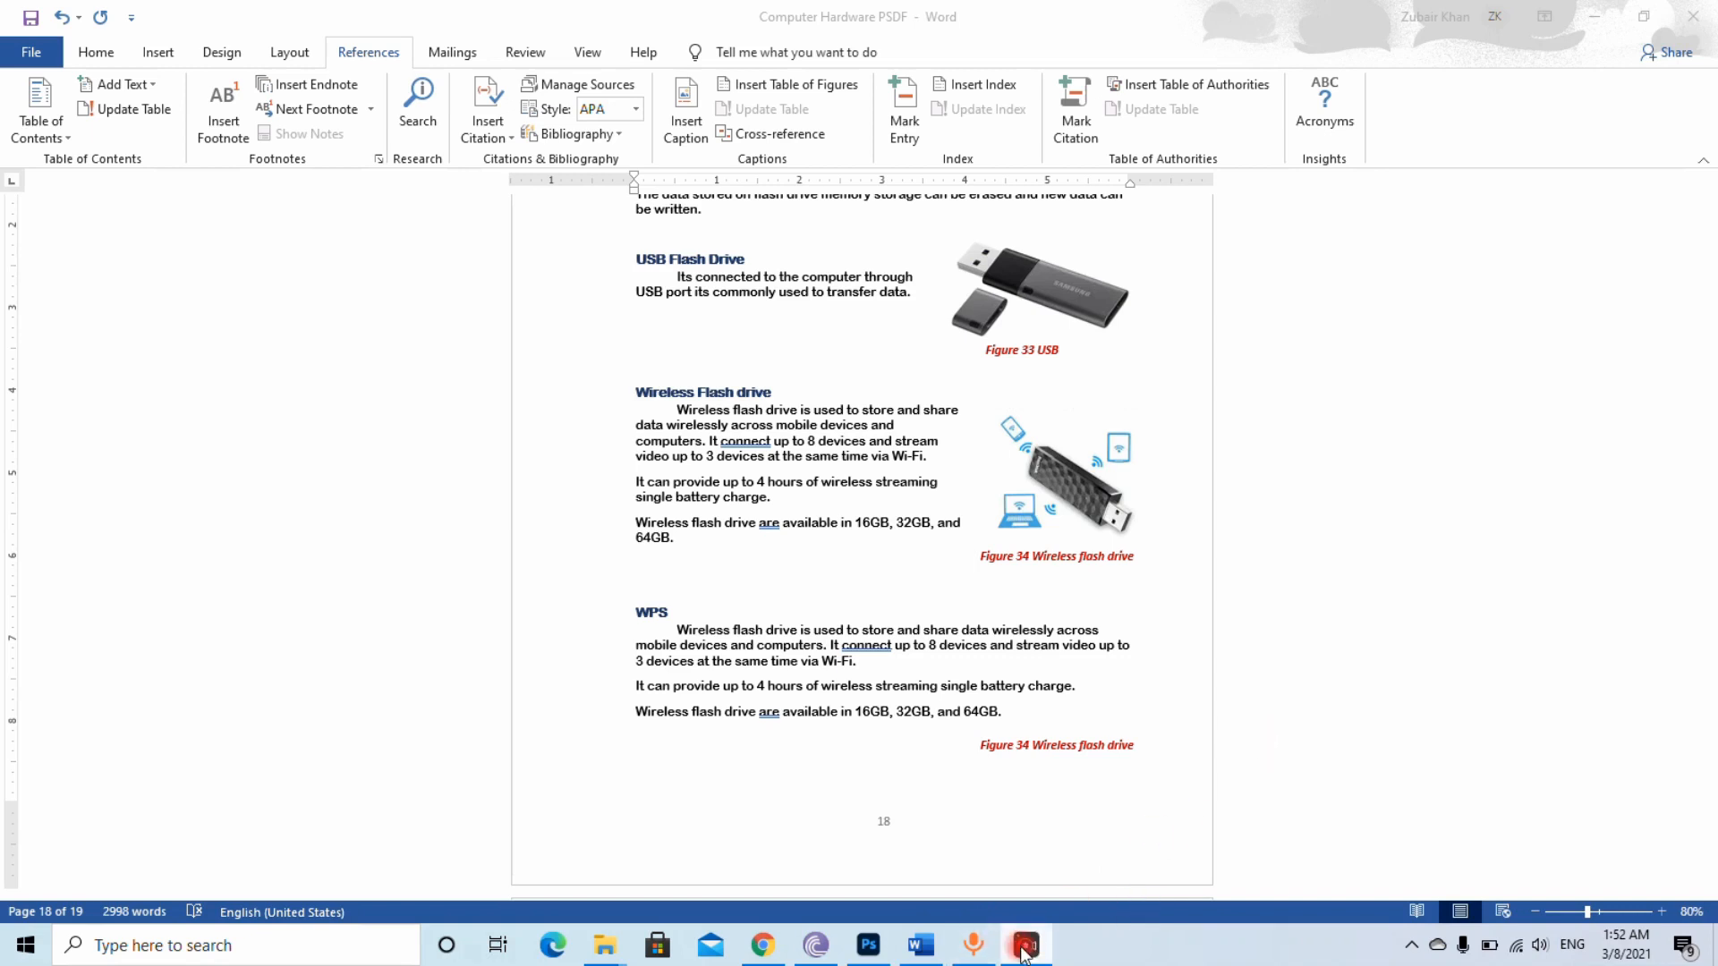
{"action": "left_click", "coordinate": [973, 950]}
{"action": "left_click", "coordinate": [973, 950]}
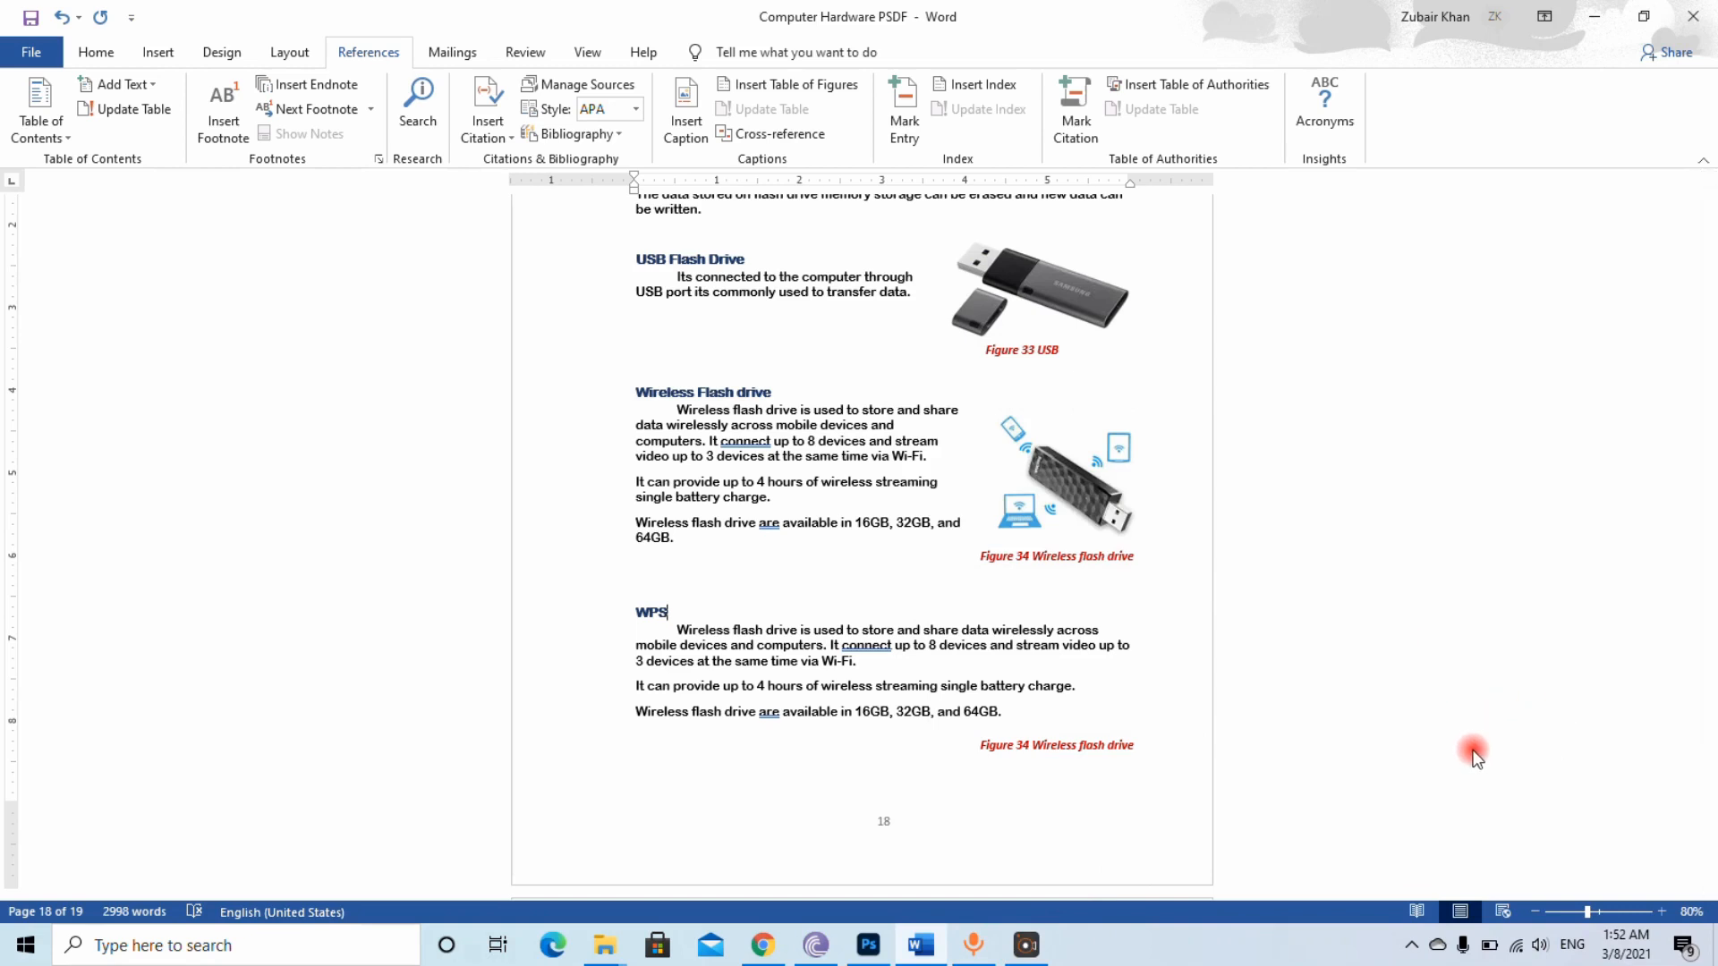
Update the entire table of contents so it includes the new WPS heading
{"action": "left_click", "coordinate": [1291, 740]}
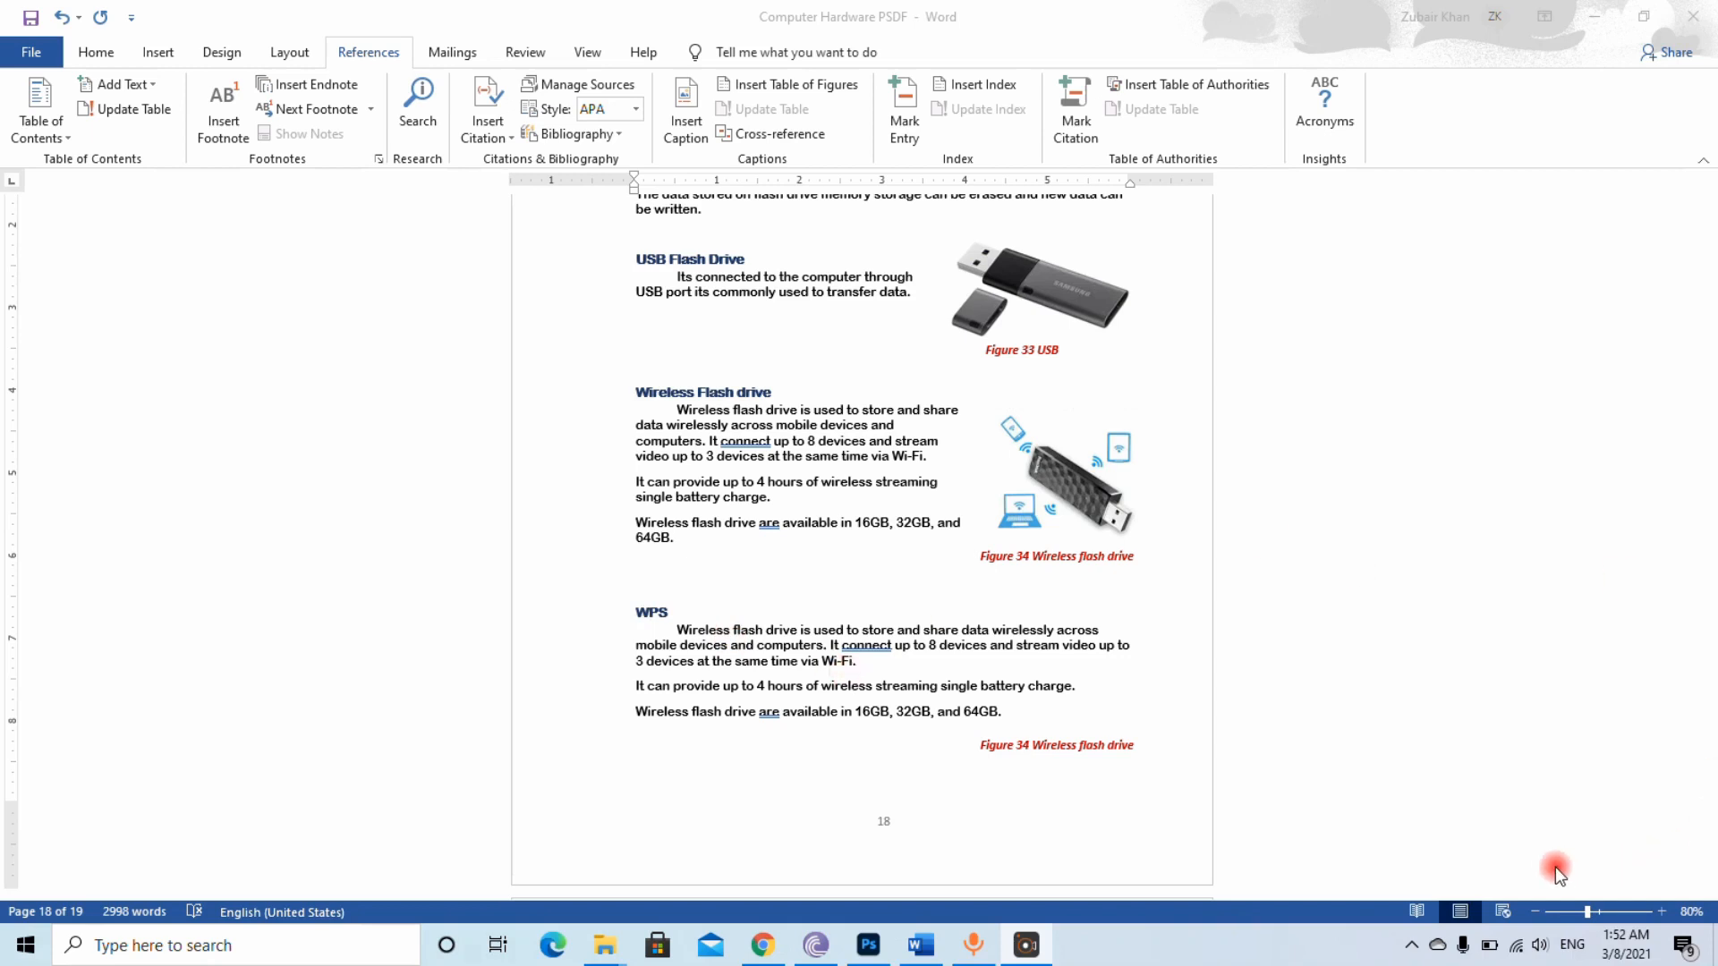
{"action": "left_click", "coordinate": [1199, 535]}
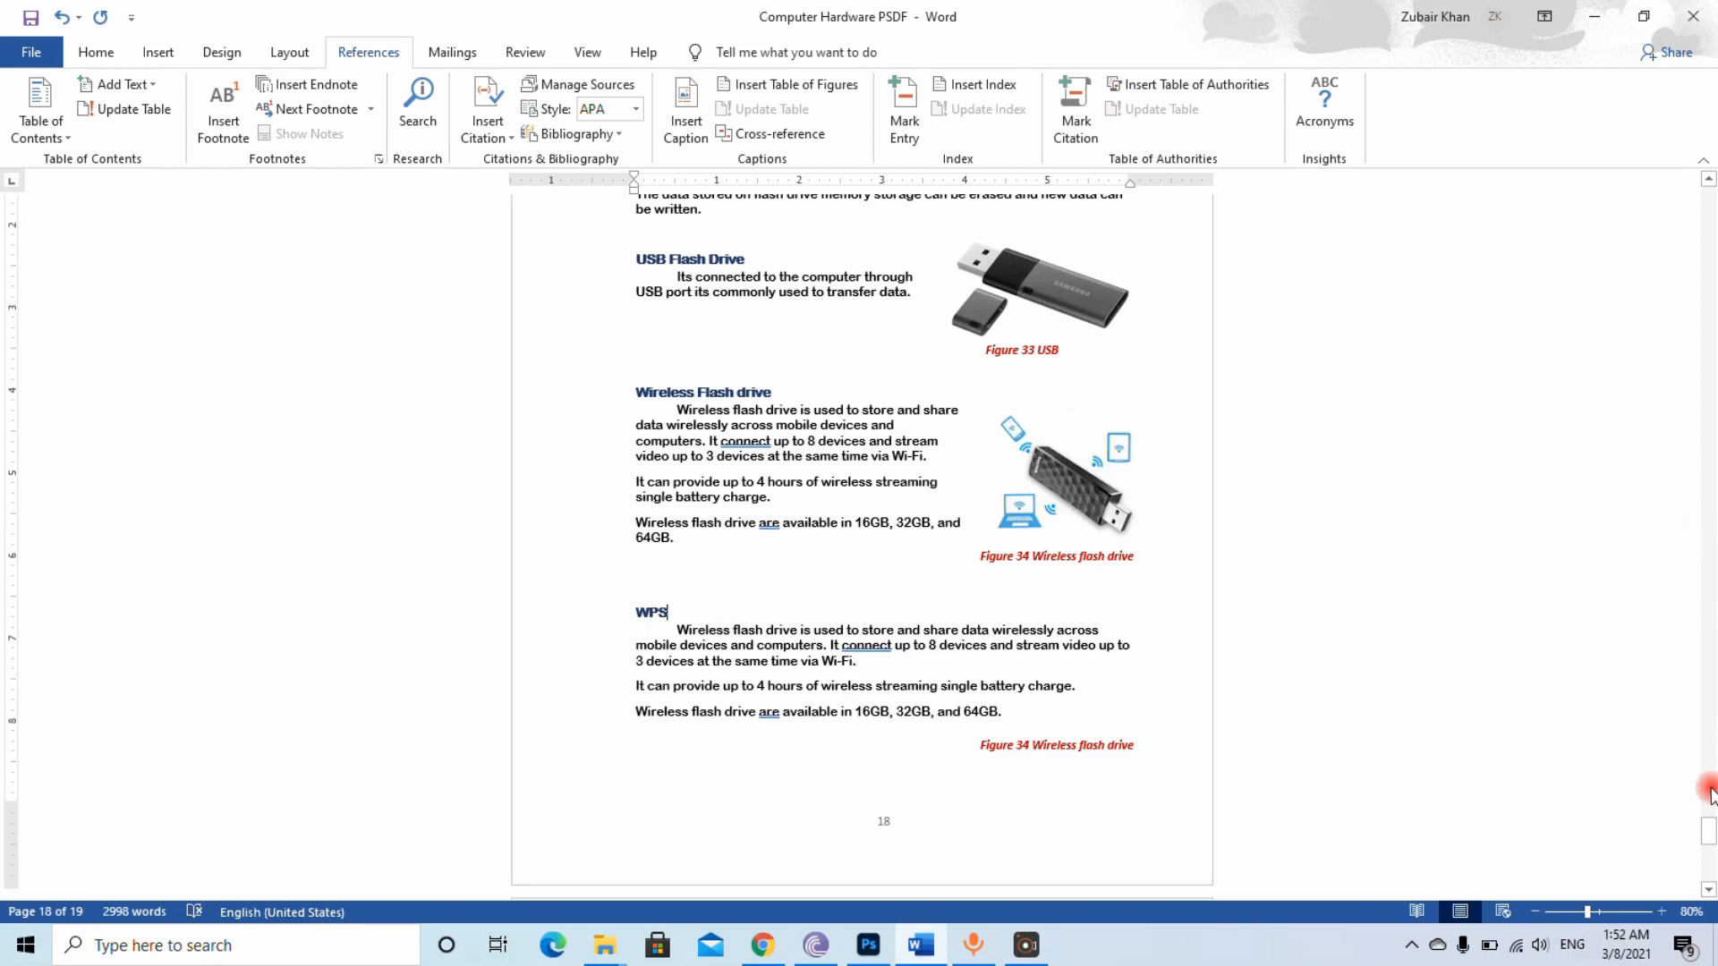
{"action": "left_click_drag", "start_coordinate": [1709, 827], "coordinate": [1676, 237]}
{"action": "left_click", "coordinate": [858, 387]}
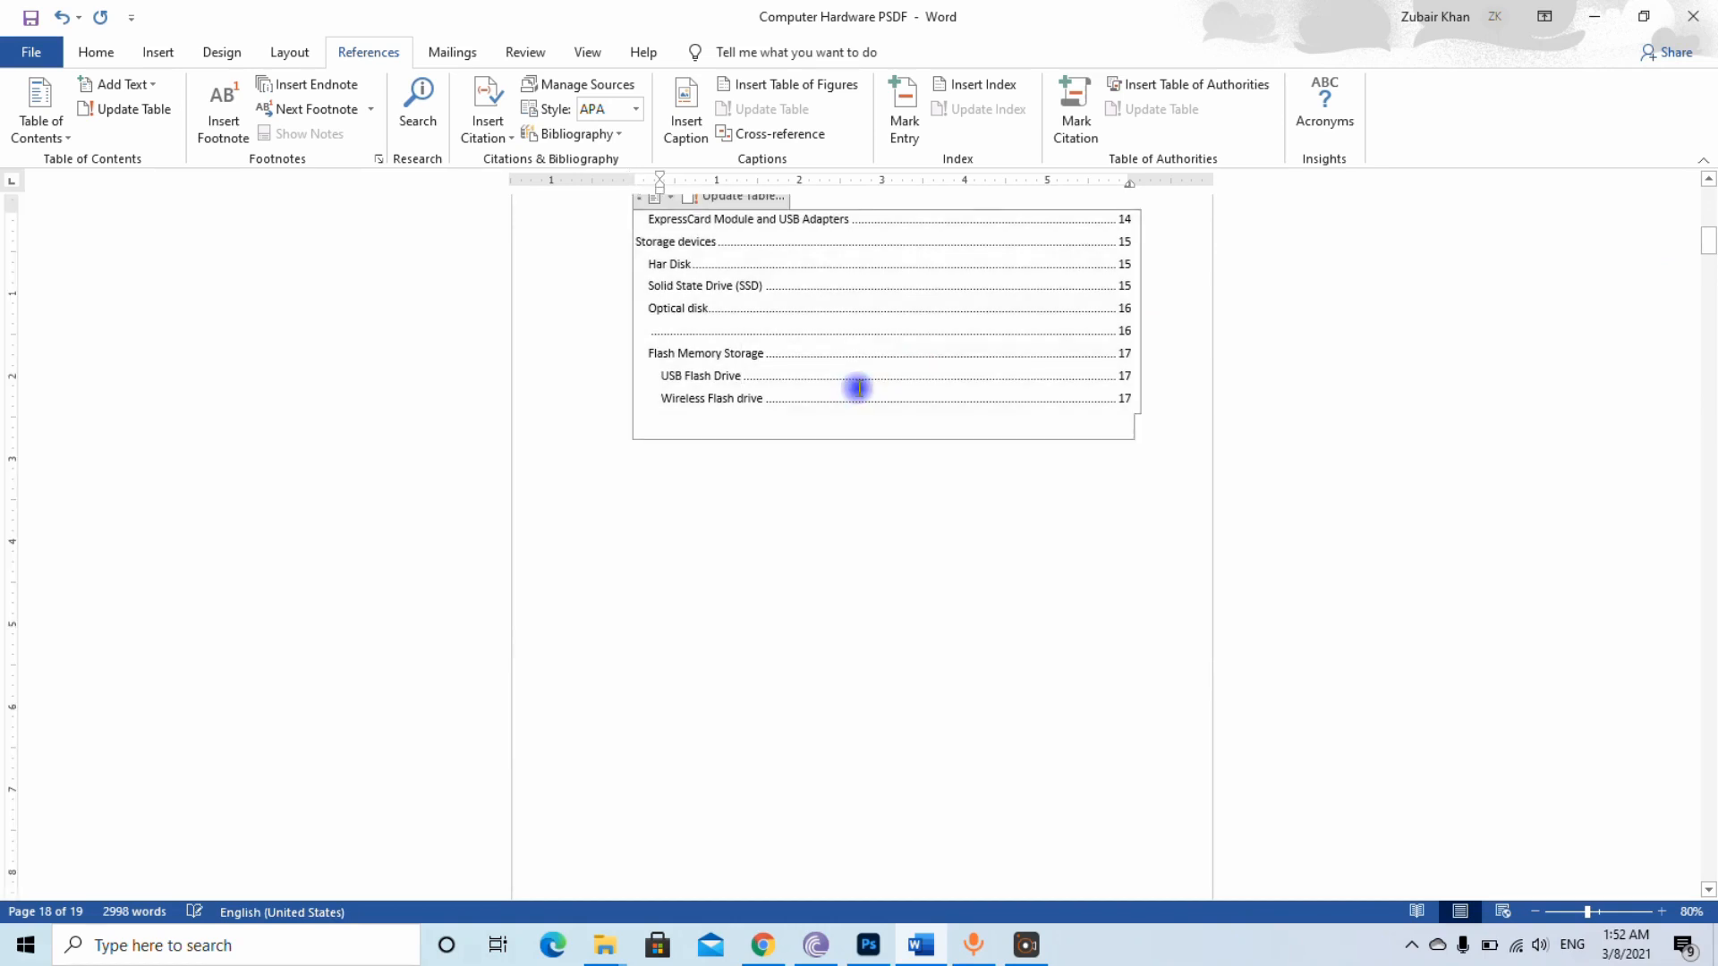
{"action": "right_click", "coordinate": [858, 387]}
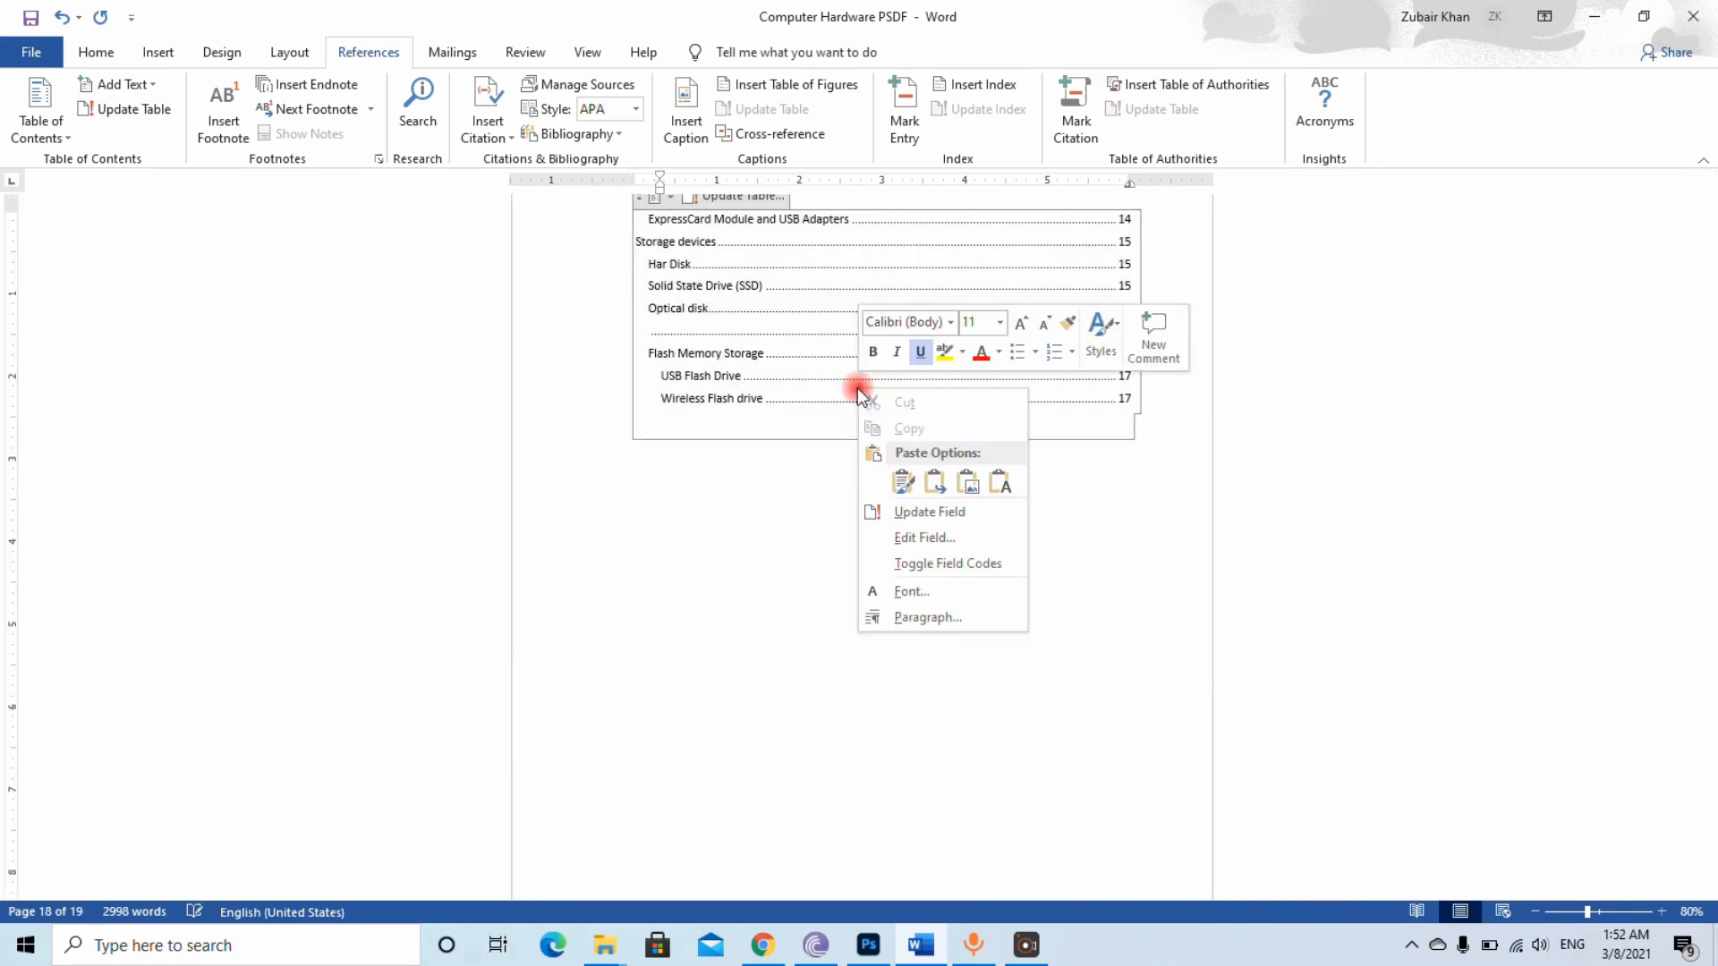
{"action": "left_click", "coordinate": [931, 513]}
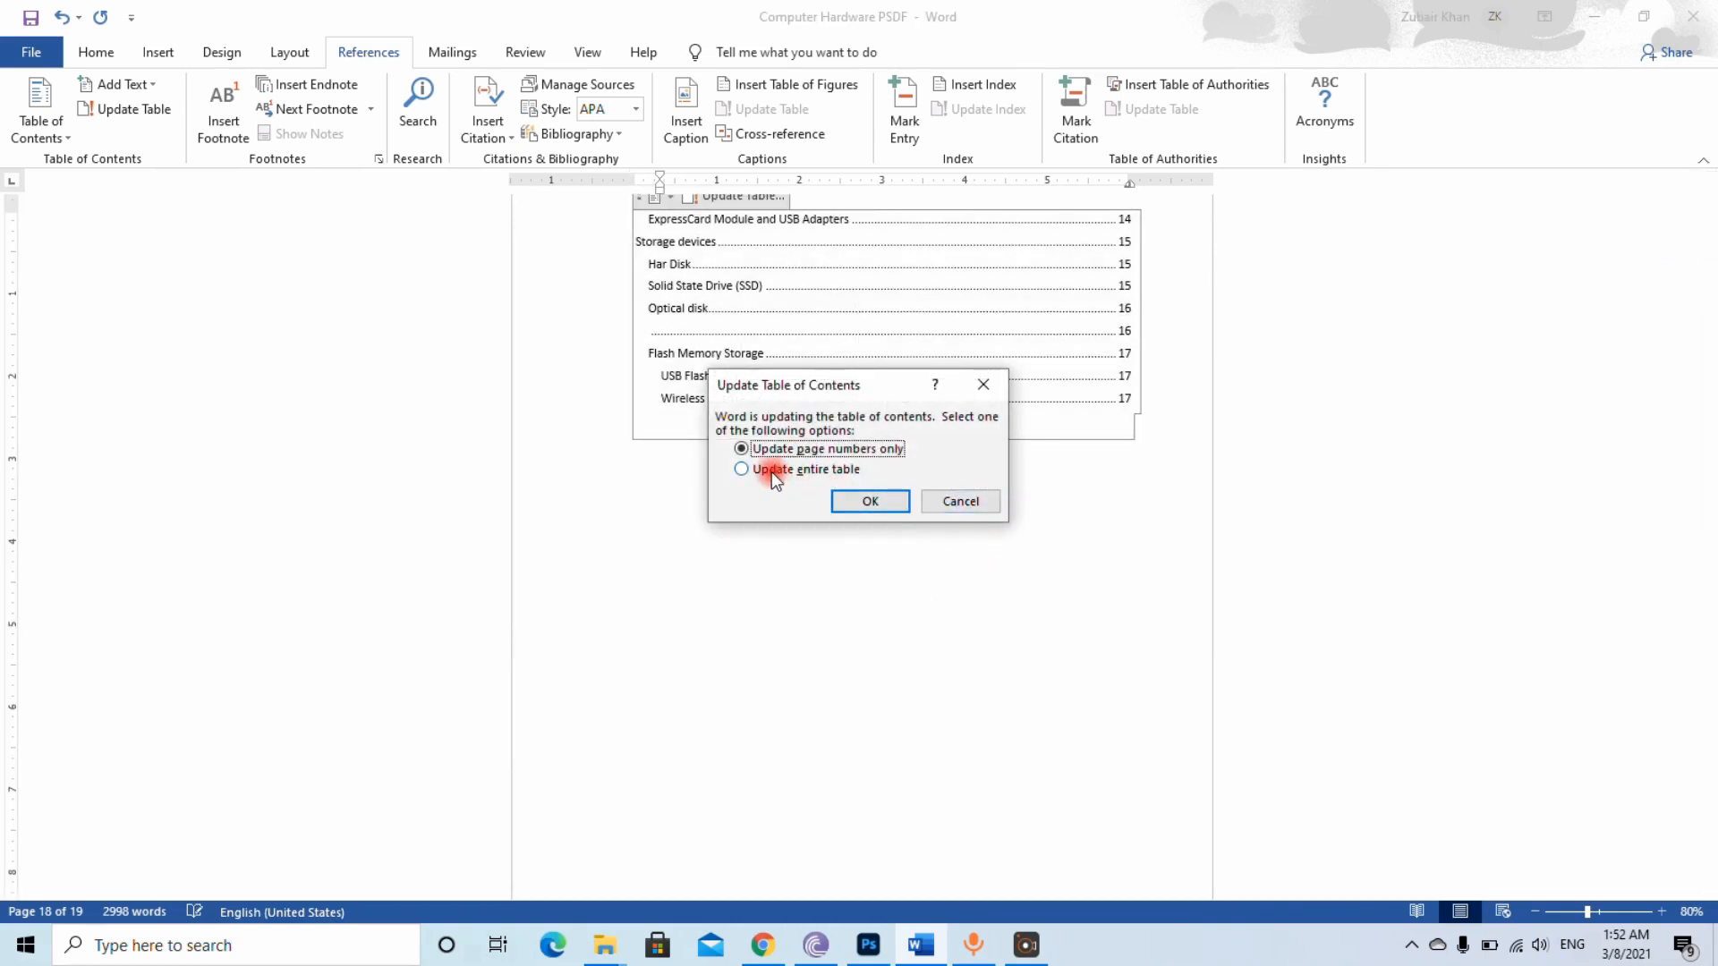
{"action": "left_click", "coordinate": [869, 500]}
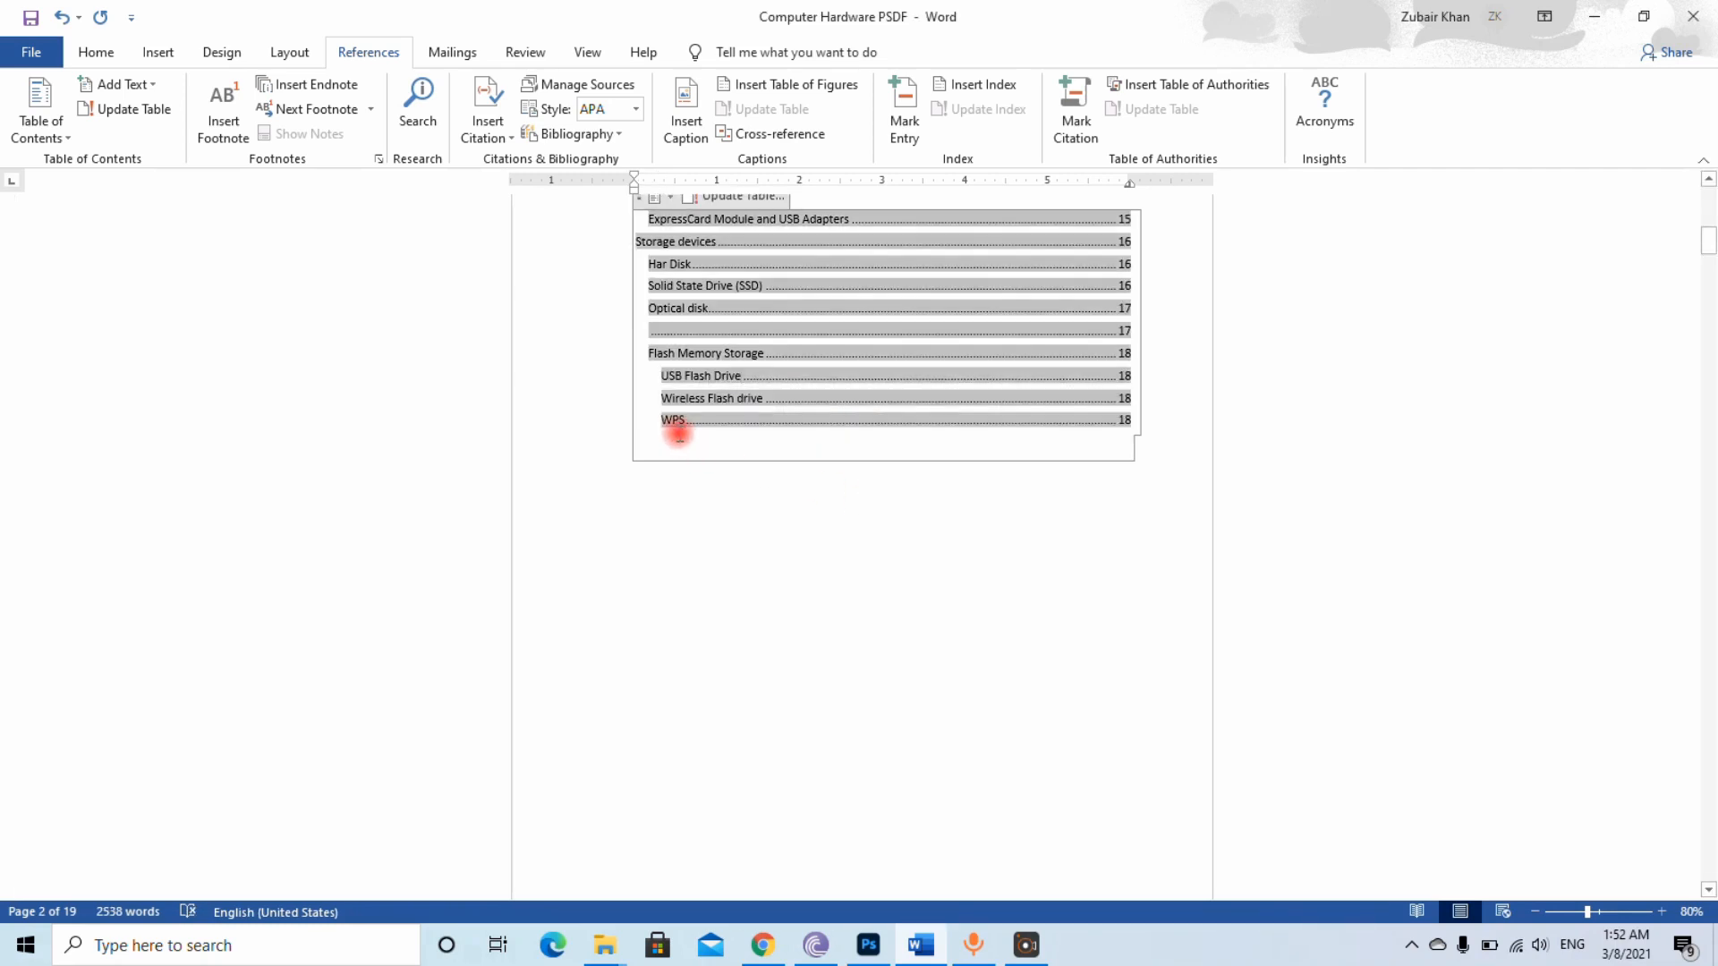
{"action": "left_click", "coordinate": [676, 427]}
{"action": "left_click", "coordinate": [688, 424]}
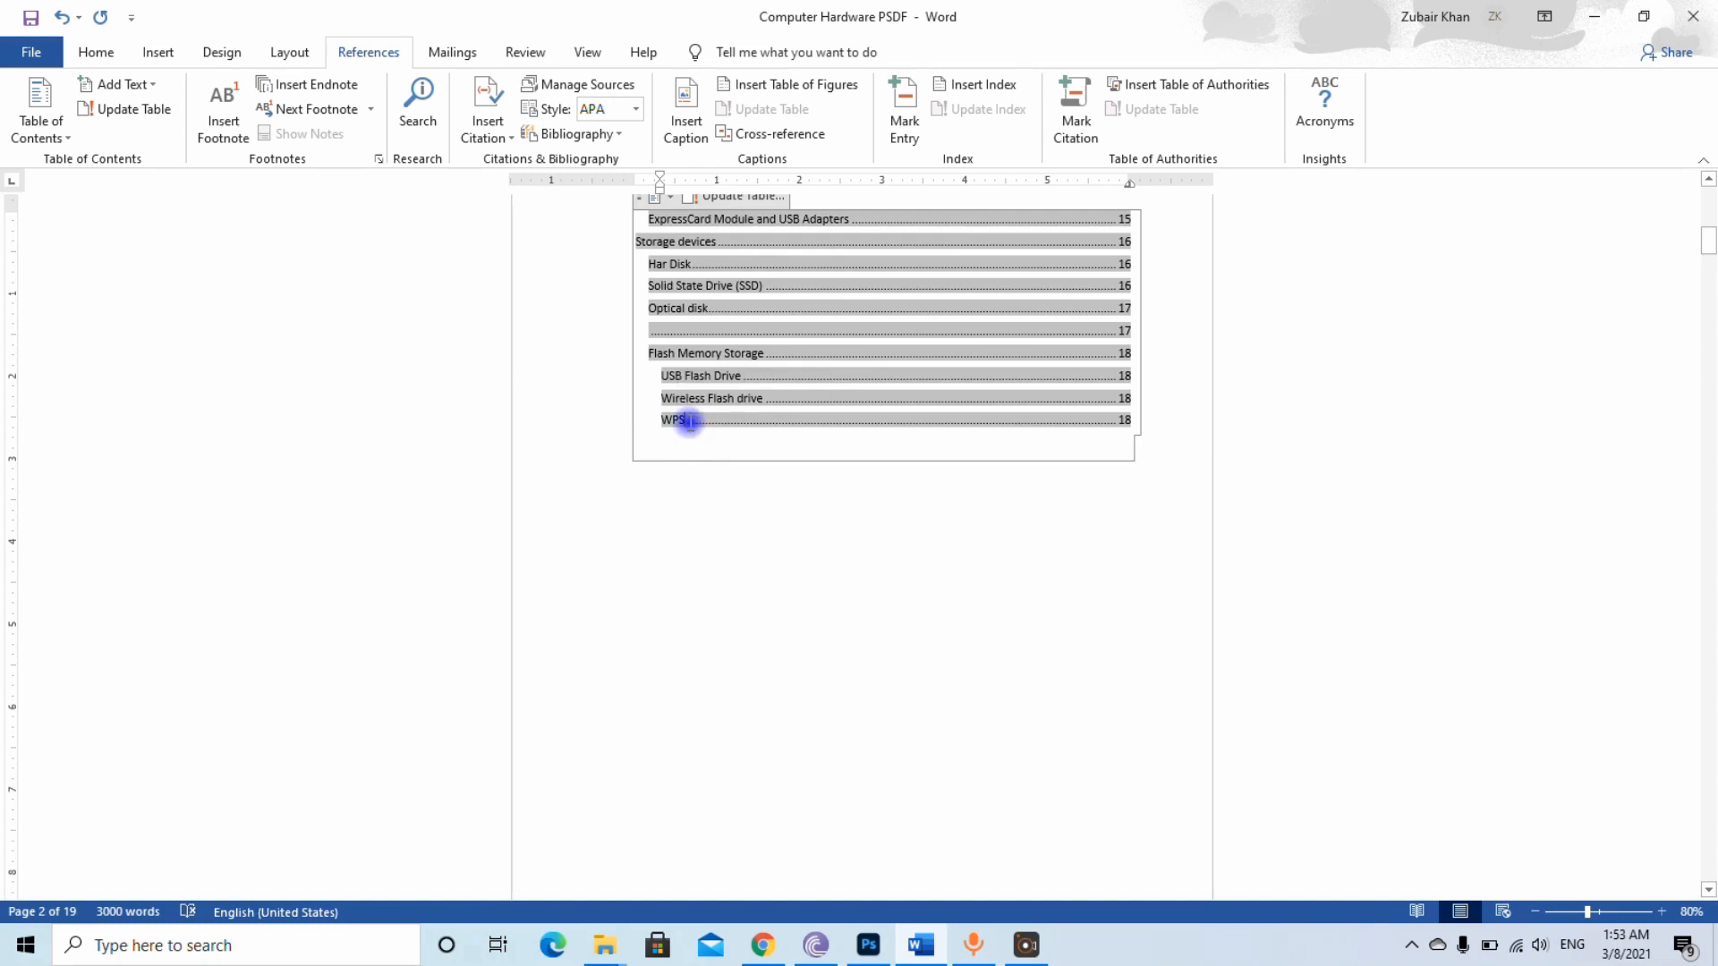
{"action": "right_click", "coordinate": [873, 384]}
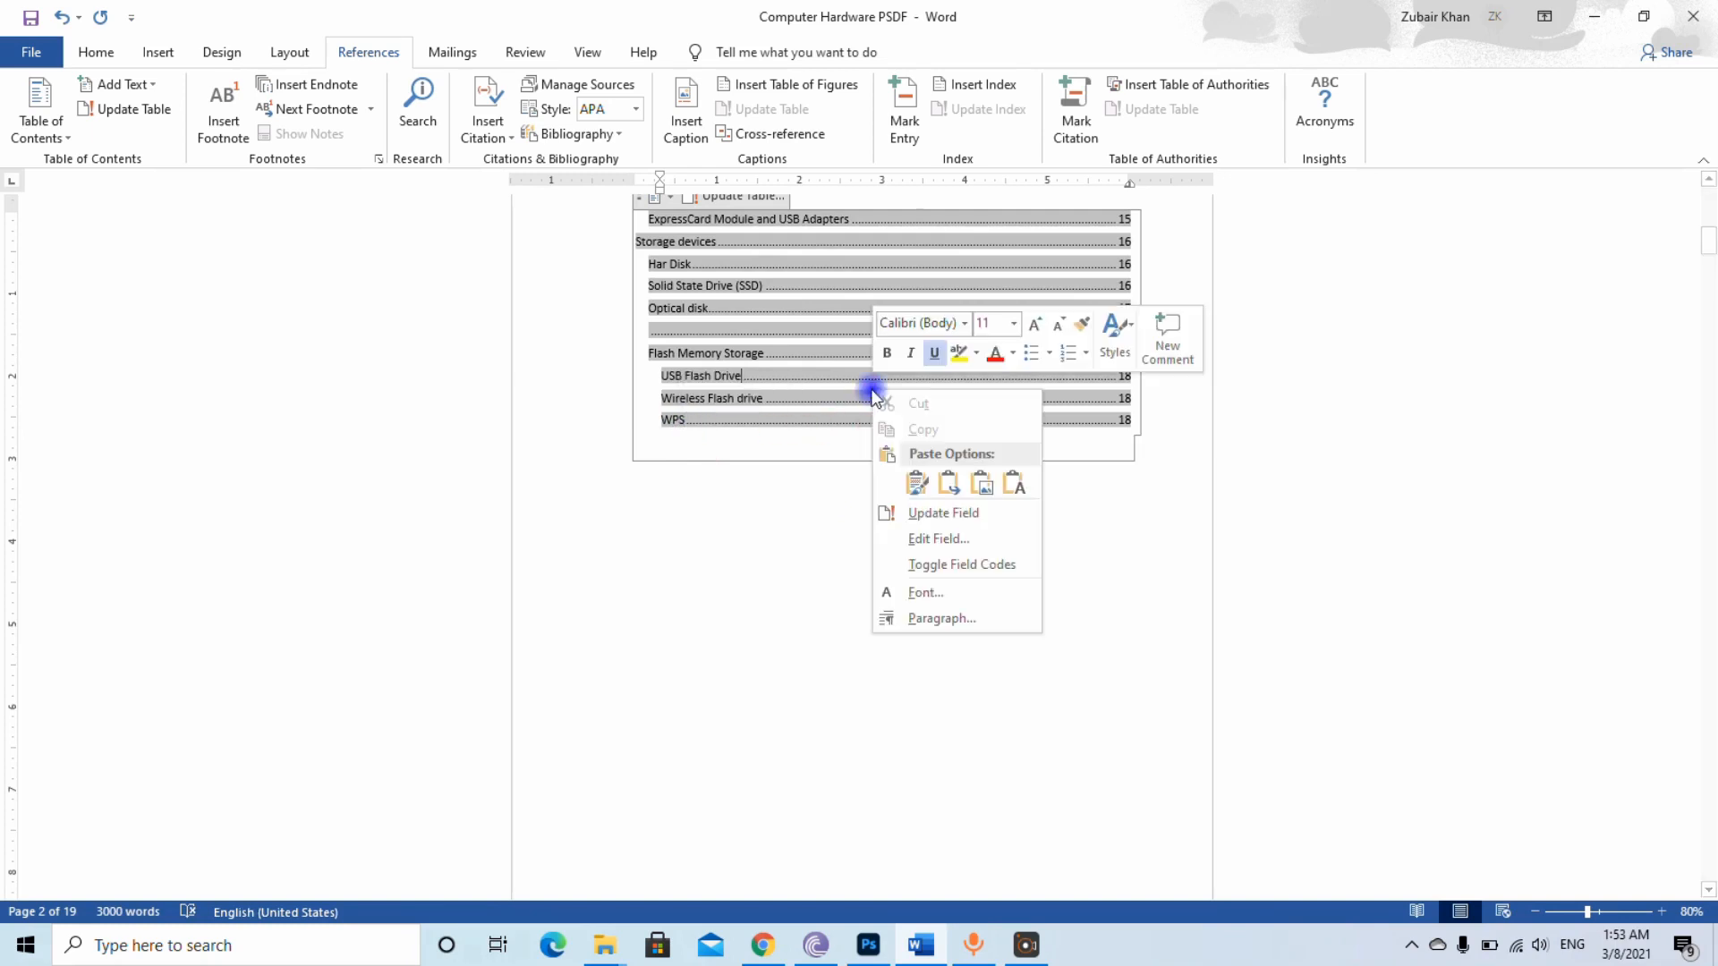
{"action": "left_click", "coordinate": [938, 514]}
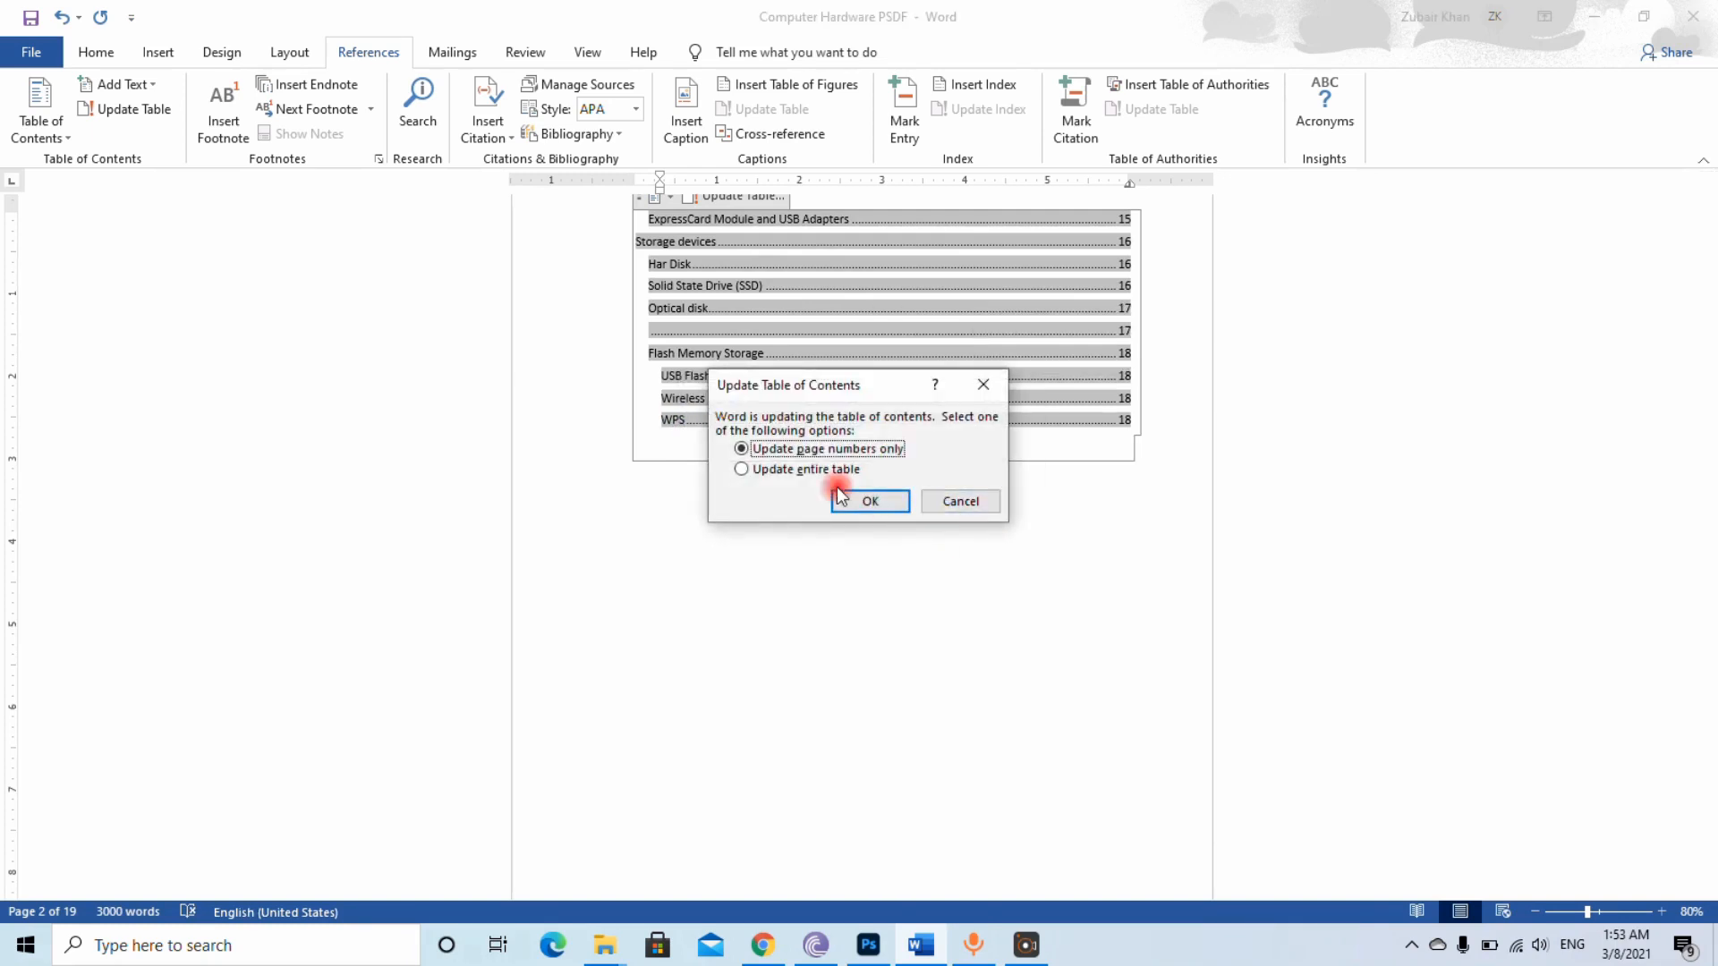
{"action": "left_click", "coordinate": [960, 502]}
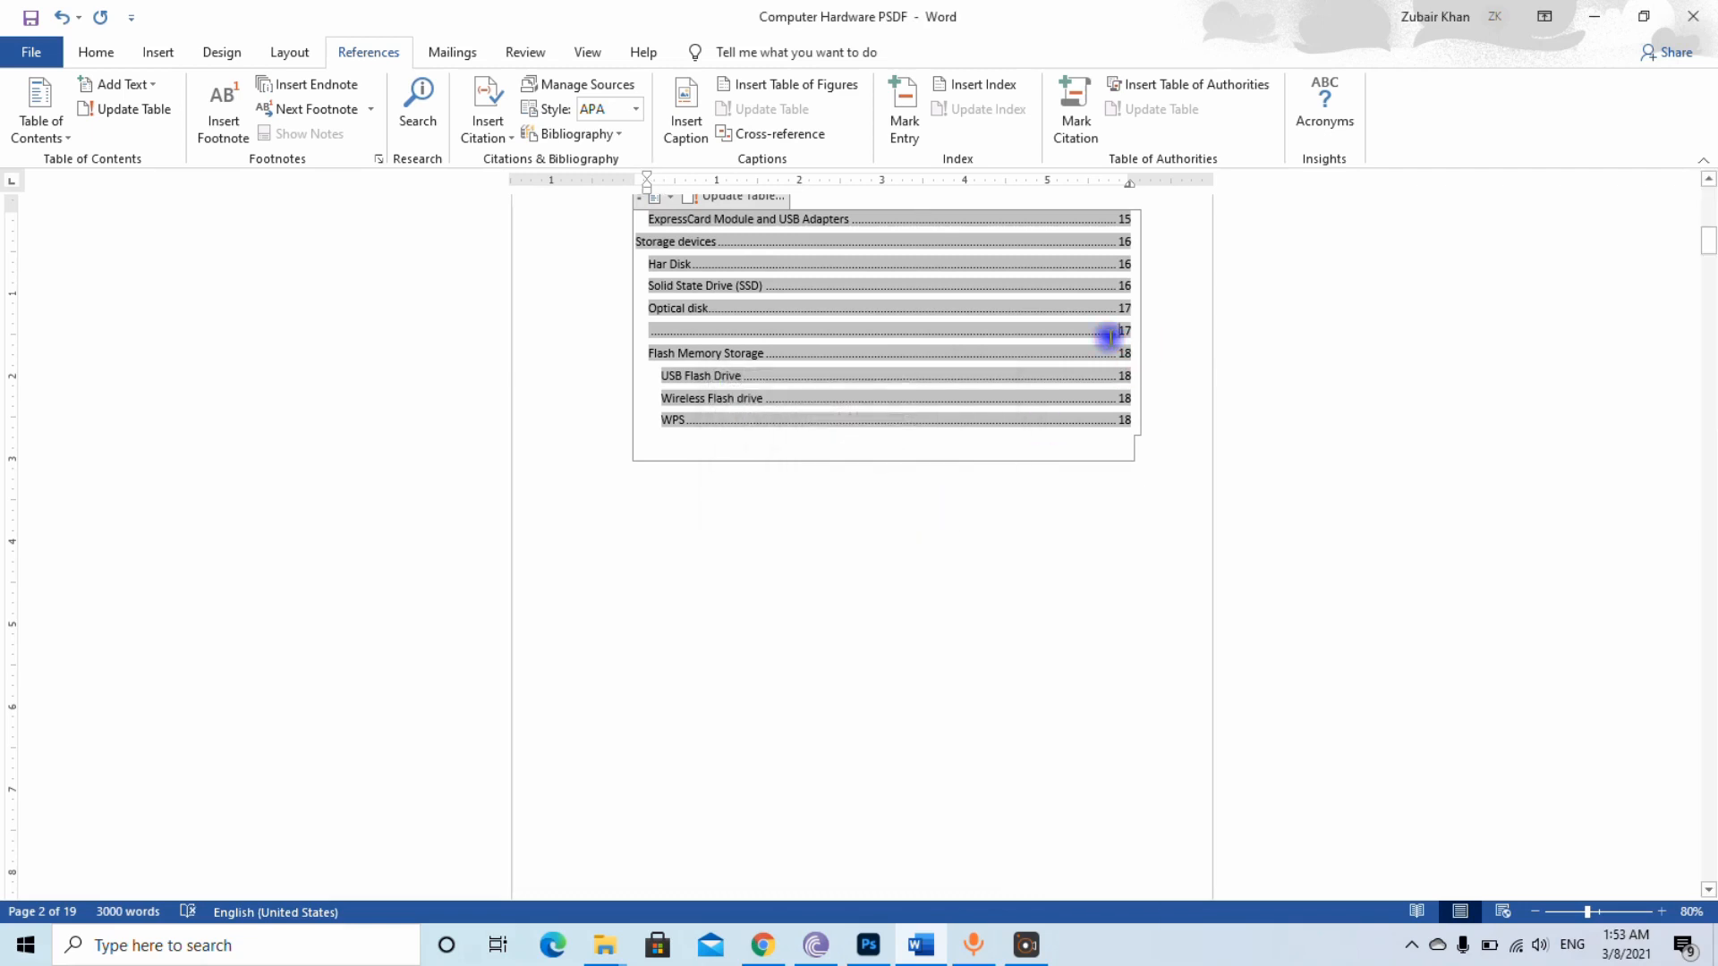
Insert an empty paragraph above the Scanner heading to move that section onto the next page
{"action": "left_click_drag", "start_coordinate": [1708, 260], "coordinate": [1706, 383]}
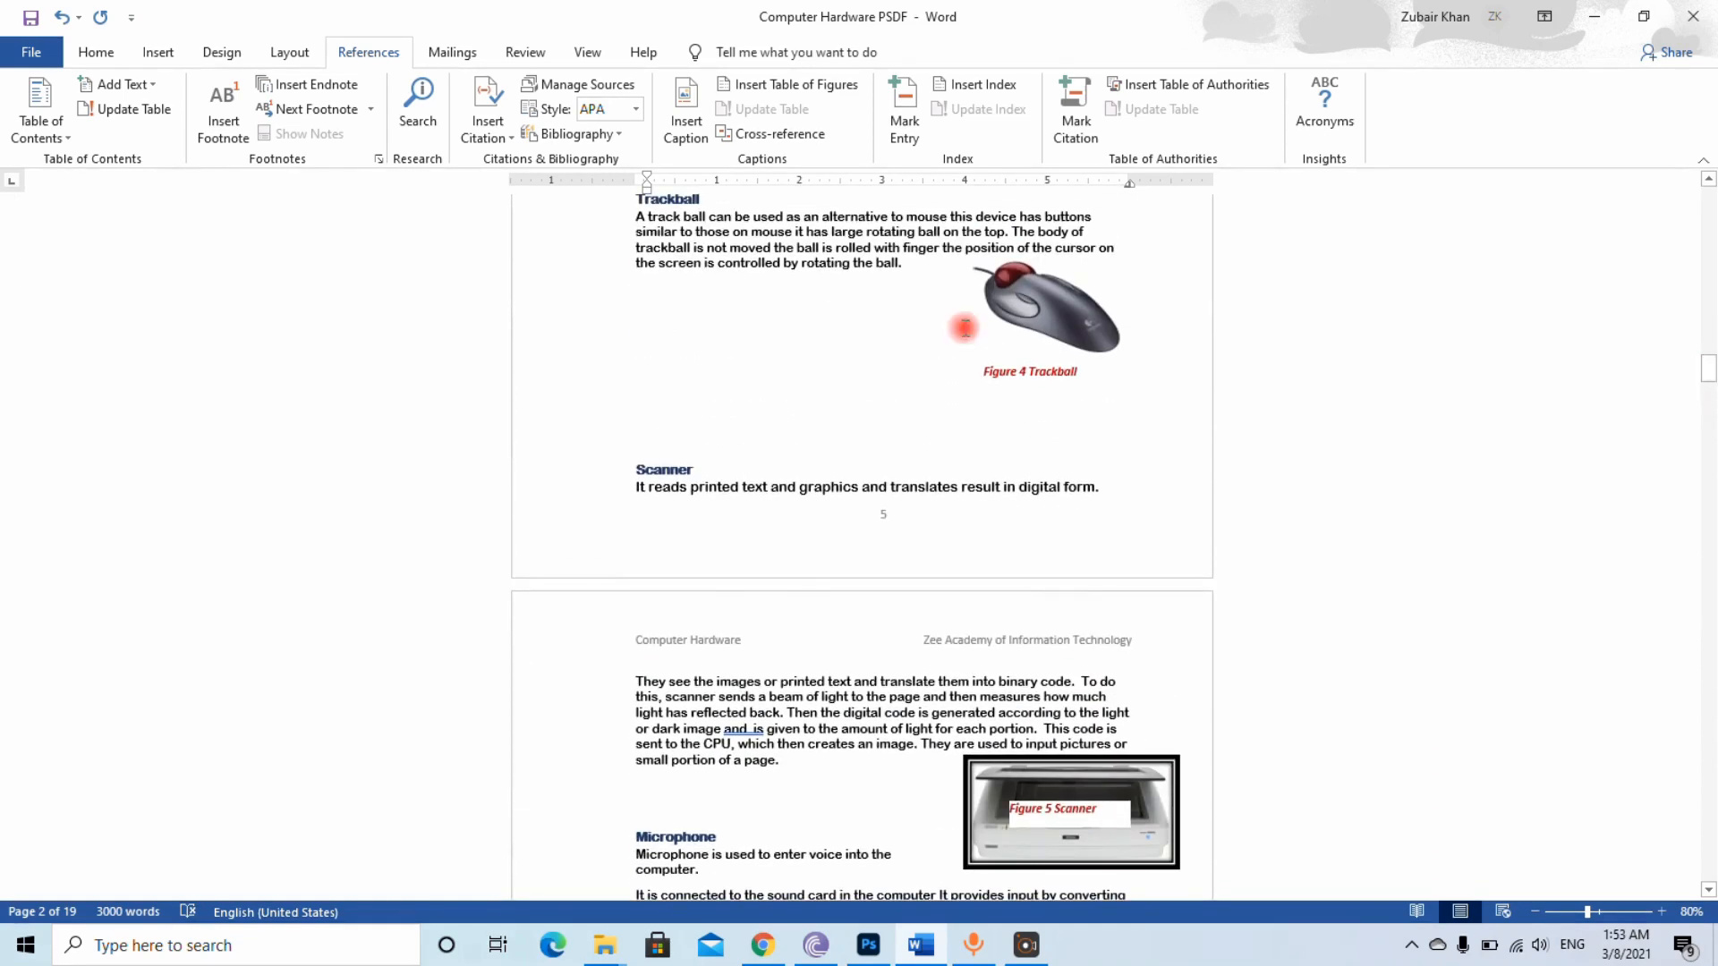
{"action": "left_click", "coordinate": [642, 434]}
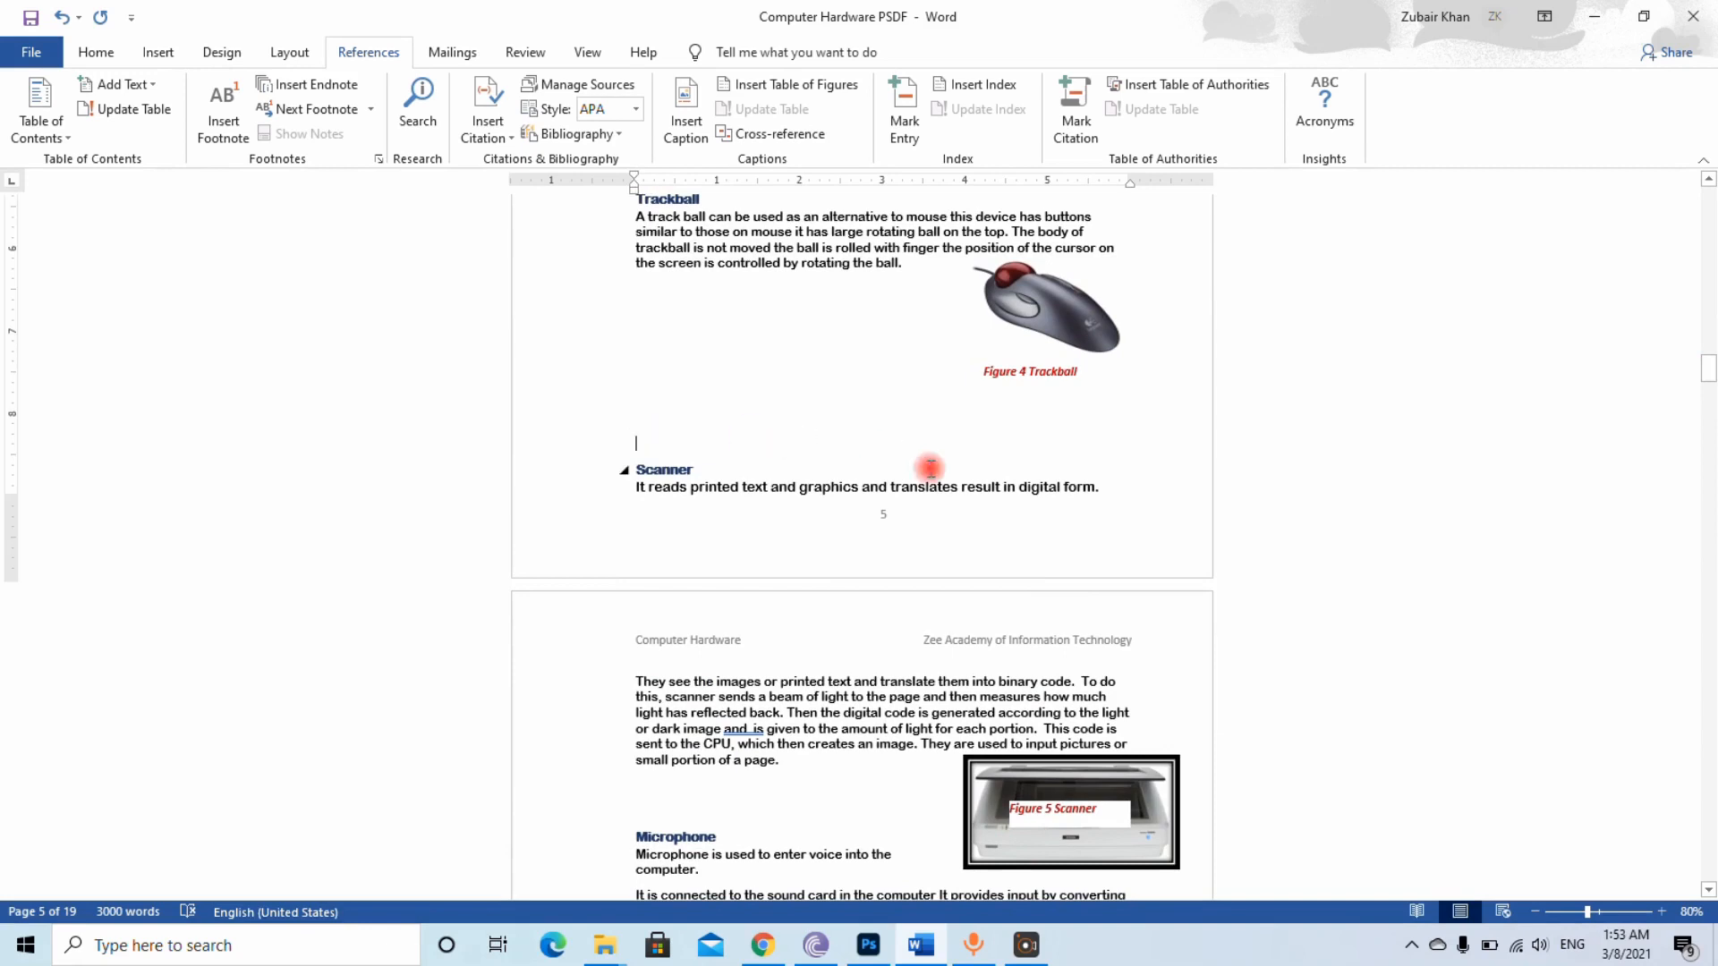
{"action": "key", "text": "Return"}
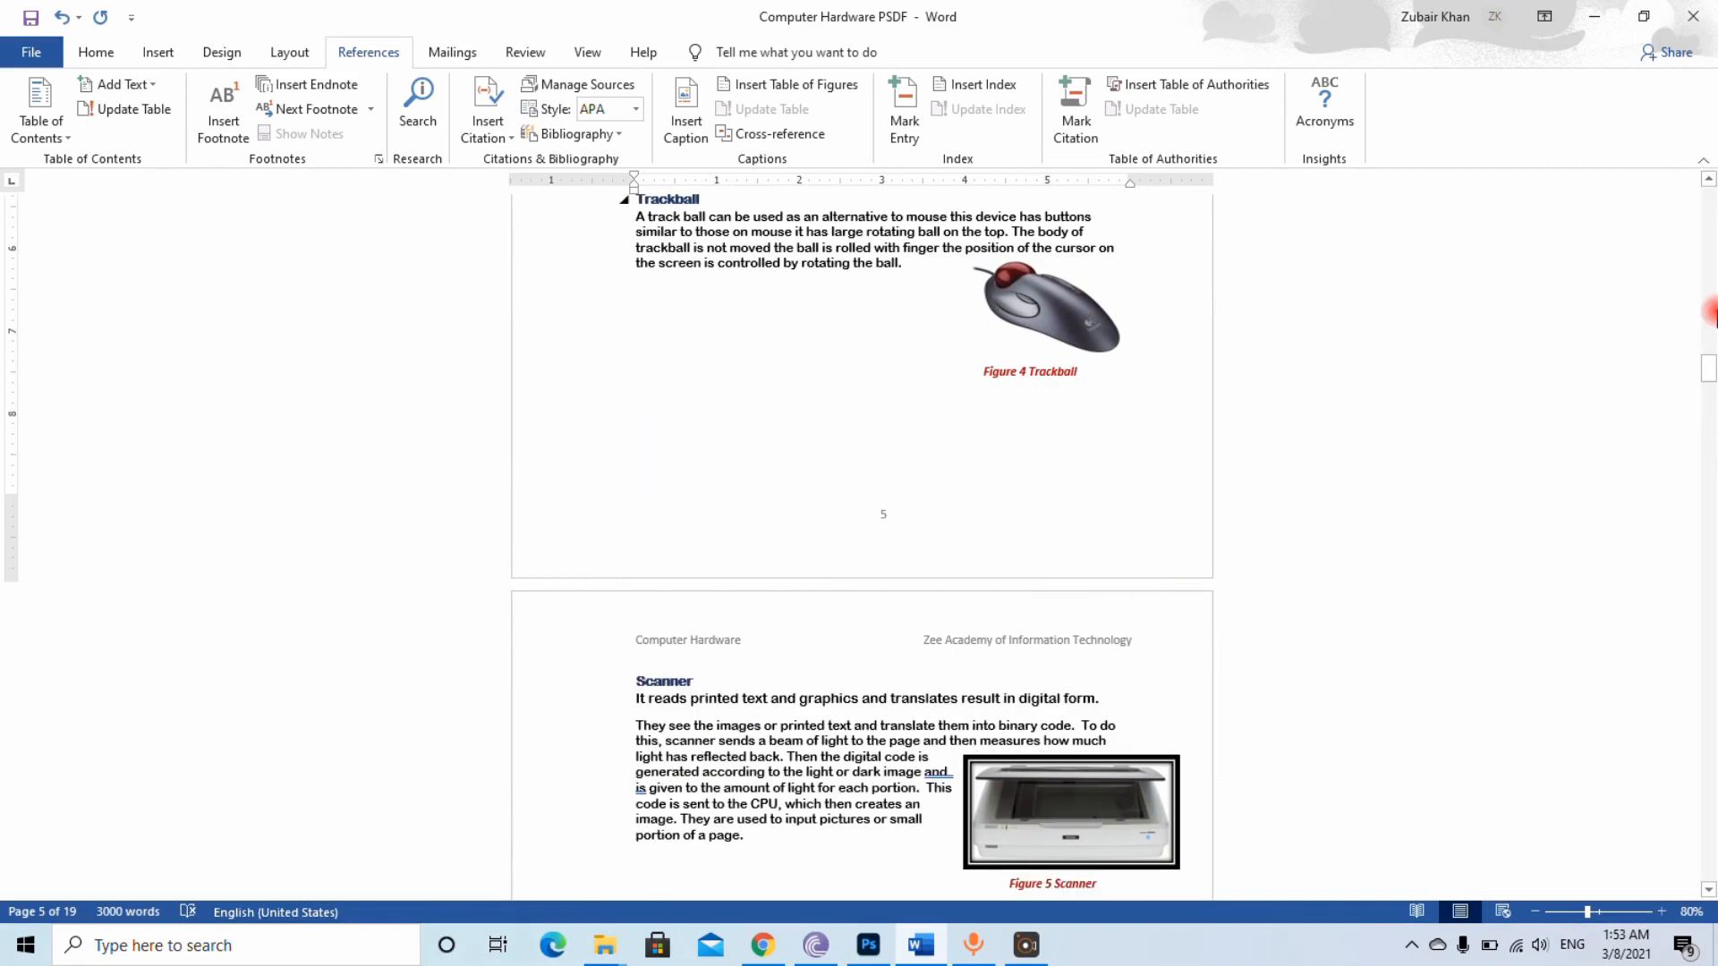
Update the table of contents so the Scanner entry's page number matches the section's new position
{"action": "mouse_move", "coordinate": [1706, 369]}
{"action": "left_mouse_down"}
{"action": "mouse_move", "coordinate": [1708, 399]}
{"action": "mouse_move", "coordinate": [1177, 671]}
{"action": "mouse_move", "coordinate": [1708, 248]}
{"action": "mouse_move", "coordinate": [1707, 219]}
{"action": "left_mouse_up"}
{"action": "left_click", "coordinate": [1123, 333]}
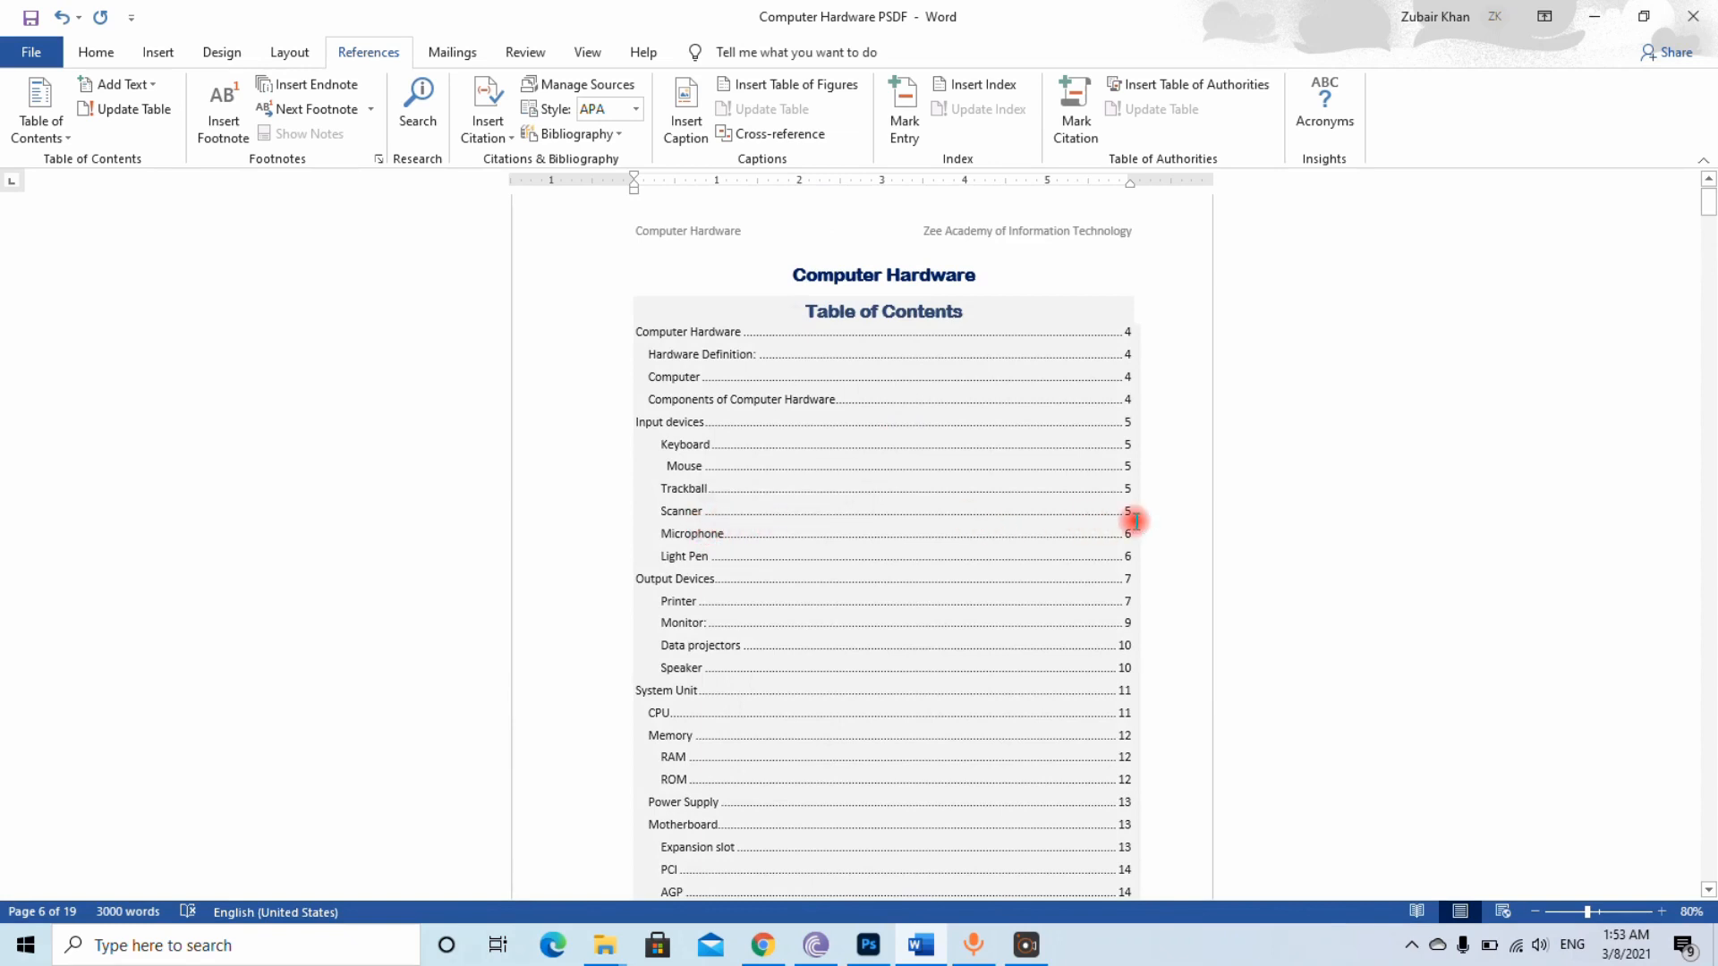
{"action": "left_click", "coordinate": [819, 520]}
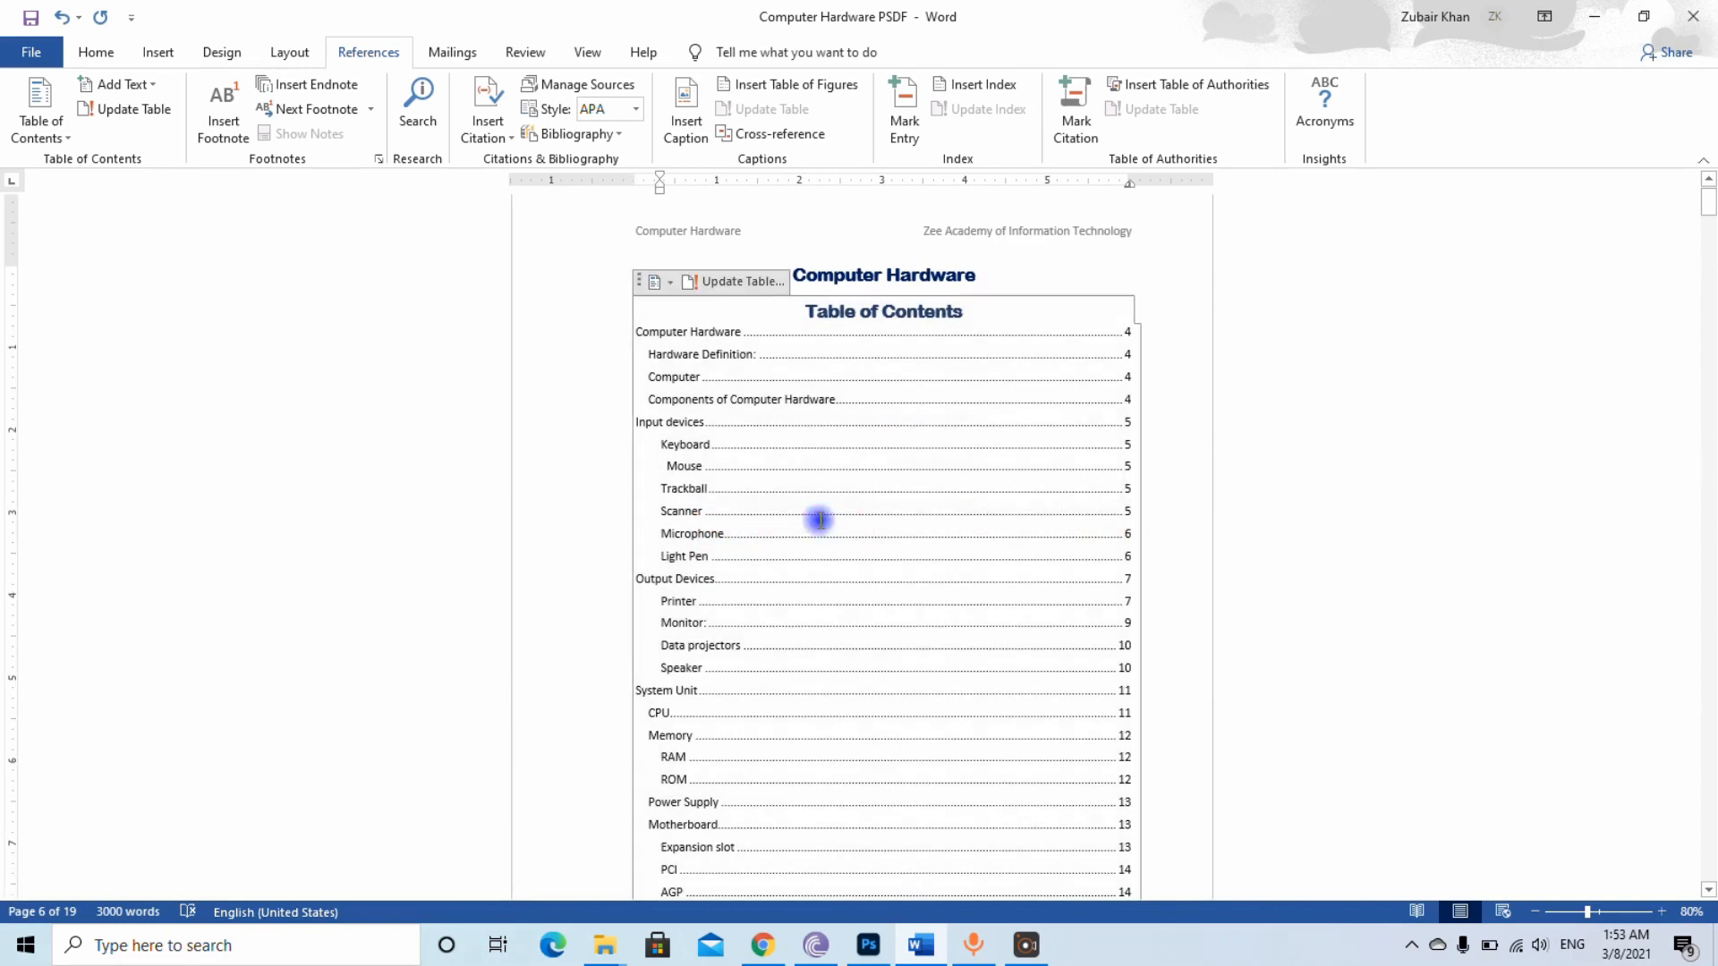
{"action": "right_click", "coordinate": [816, 519]}
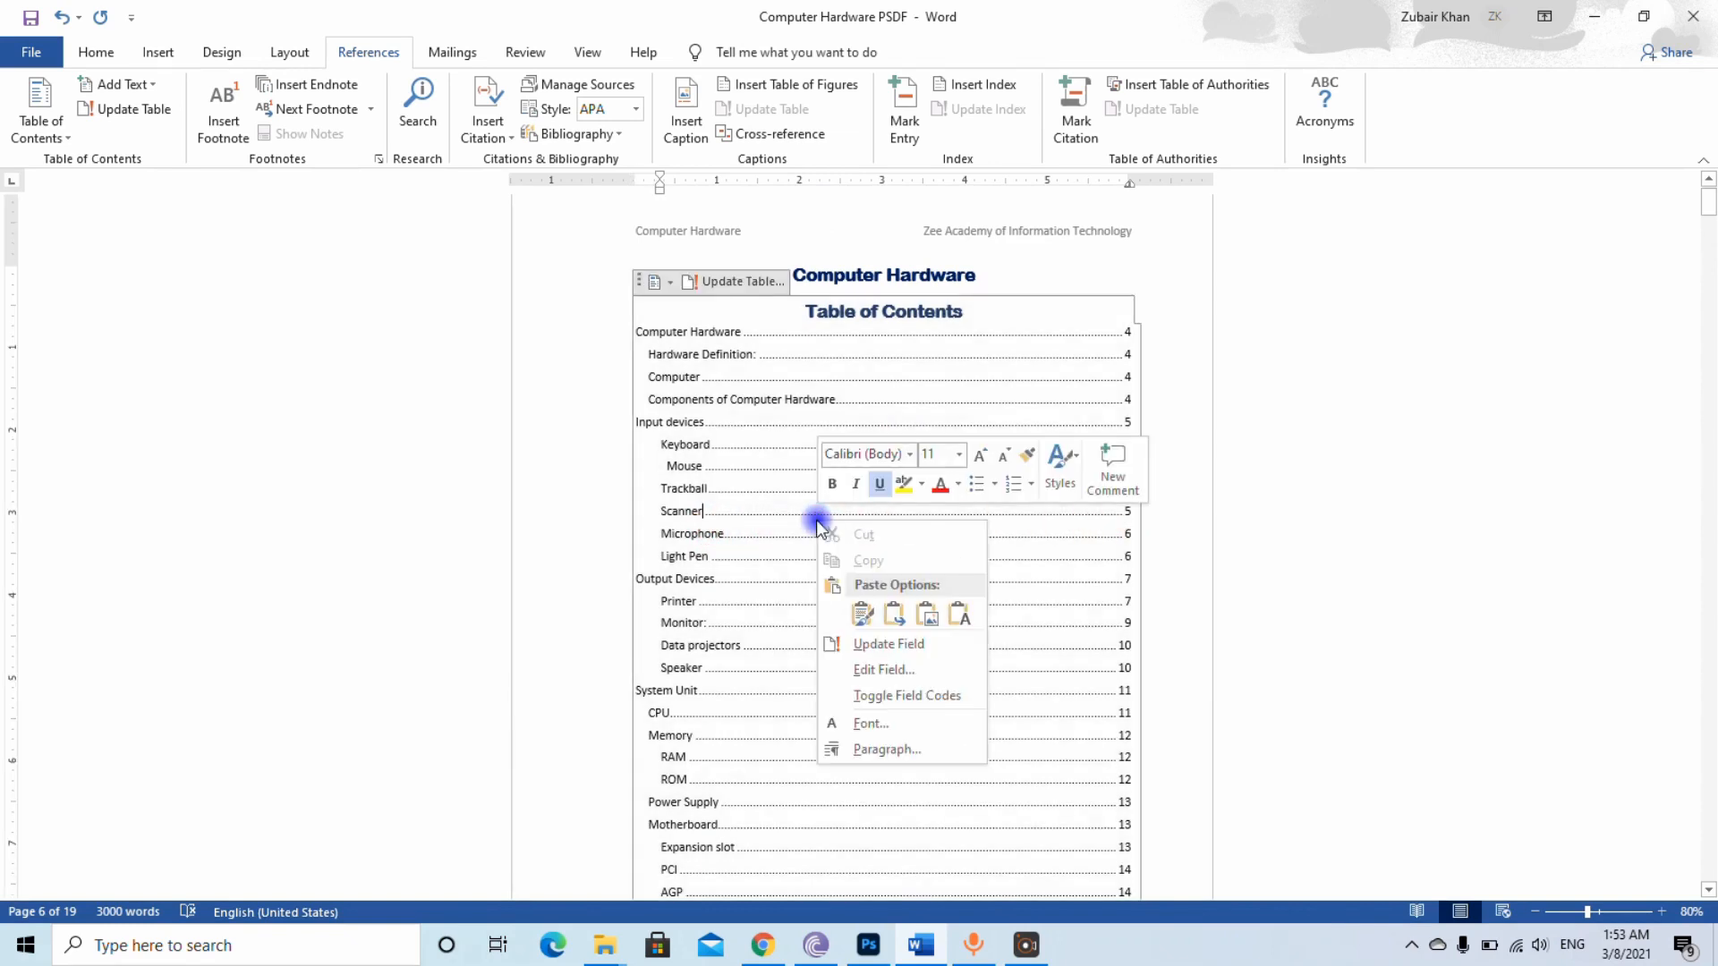
{"action": "left_click", "coordinate": [888, 644]}
{"action": "left_click", "coordinate": [868, 502]}
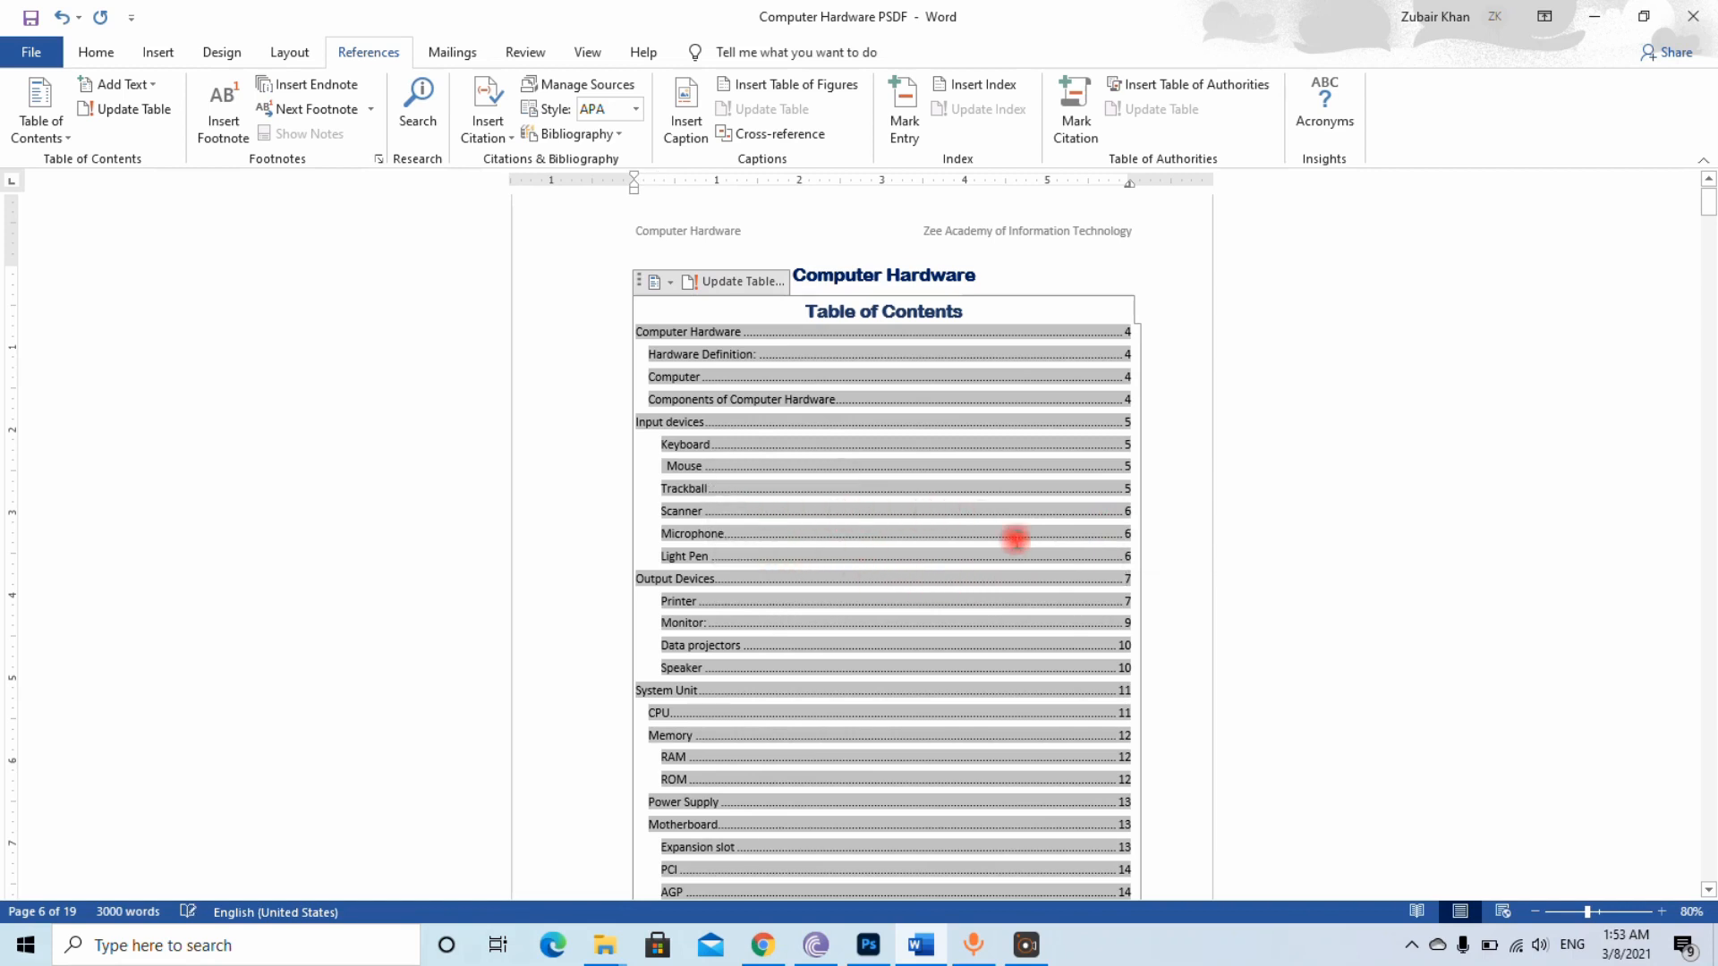
{"action": "left_click", "coordinate": [960, 556]}
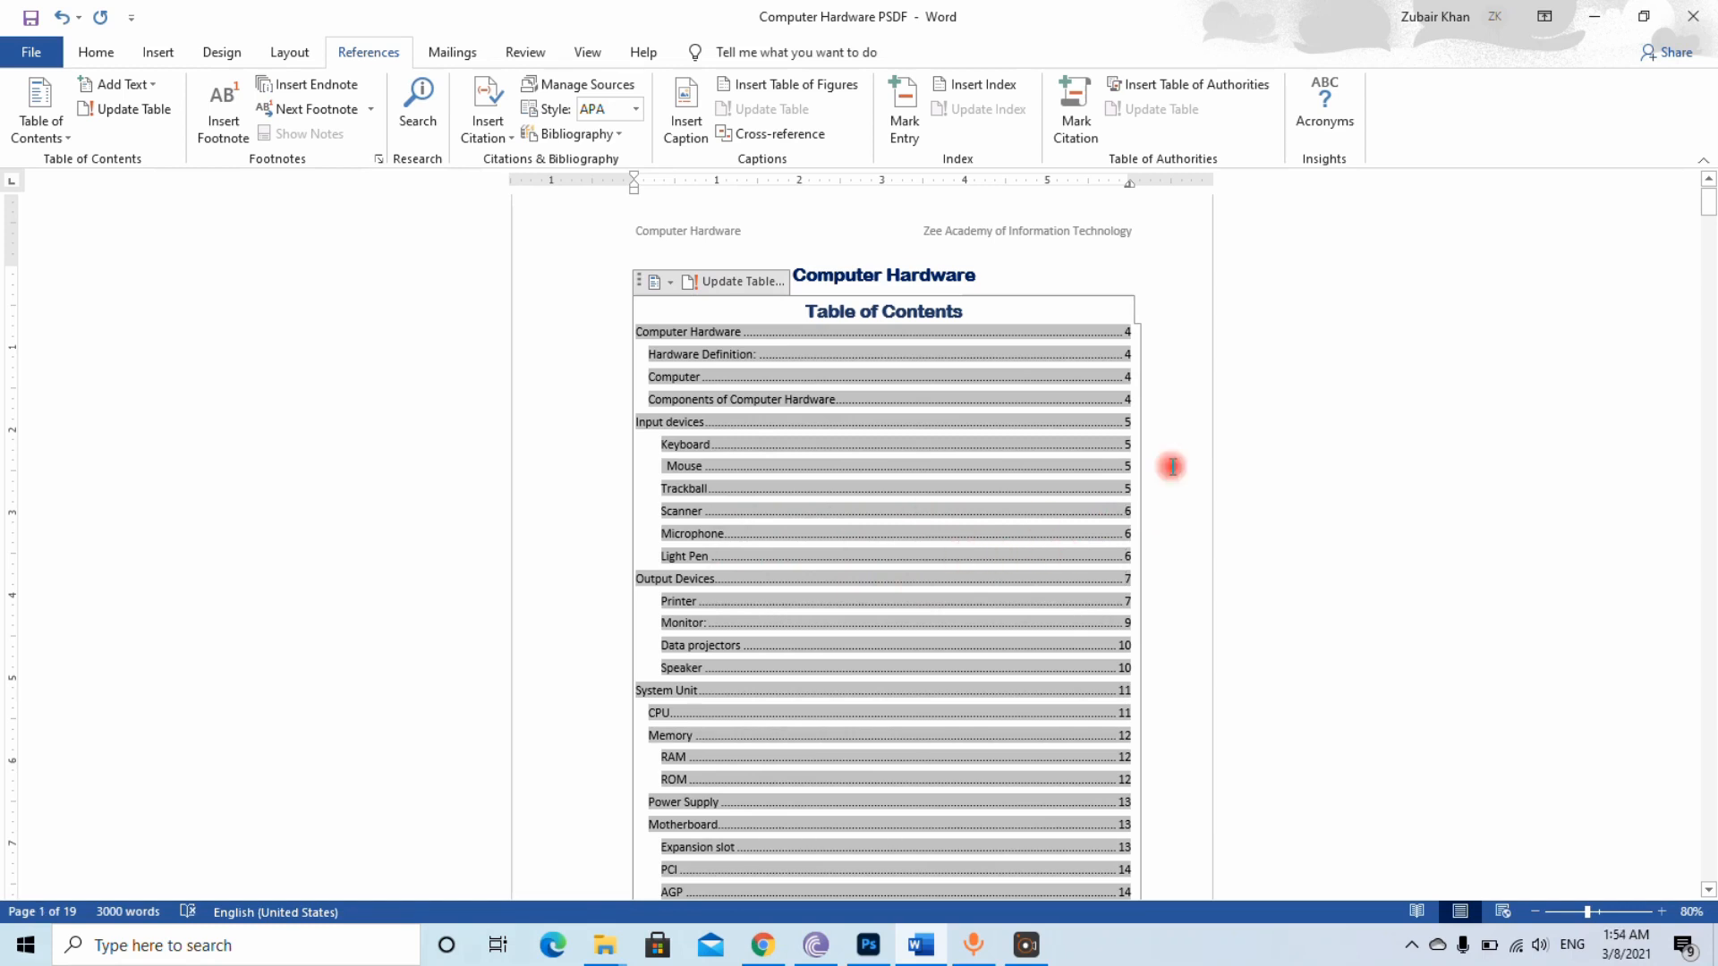
Review the List of figures page and the Computer Hardware page that follow the table of contents
{"action": "left_click_drag", "start_coordinate": [1709, 214], "coordinate": [1709, 290]}
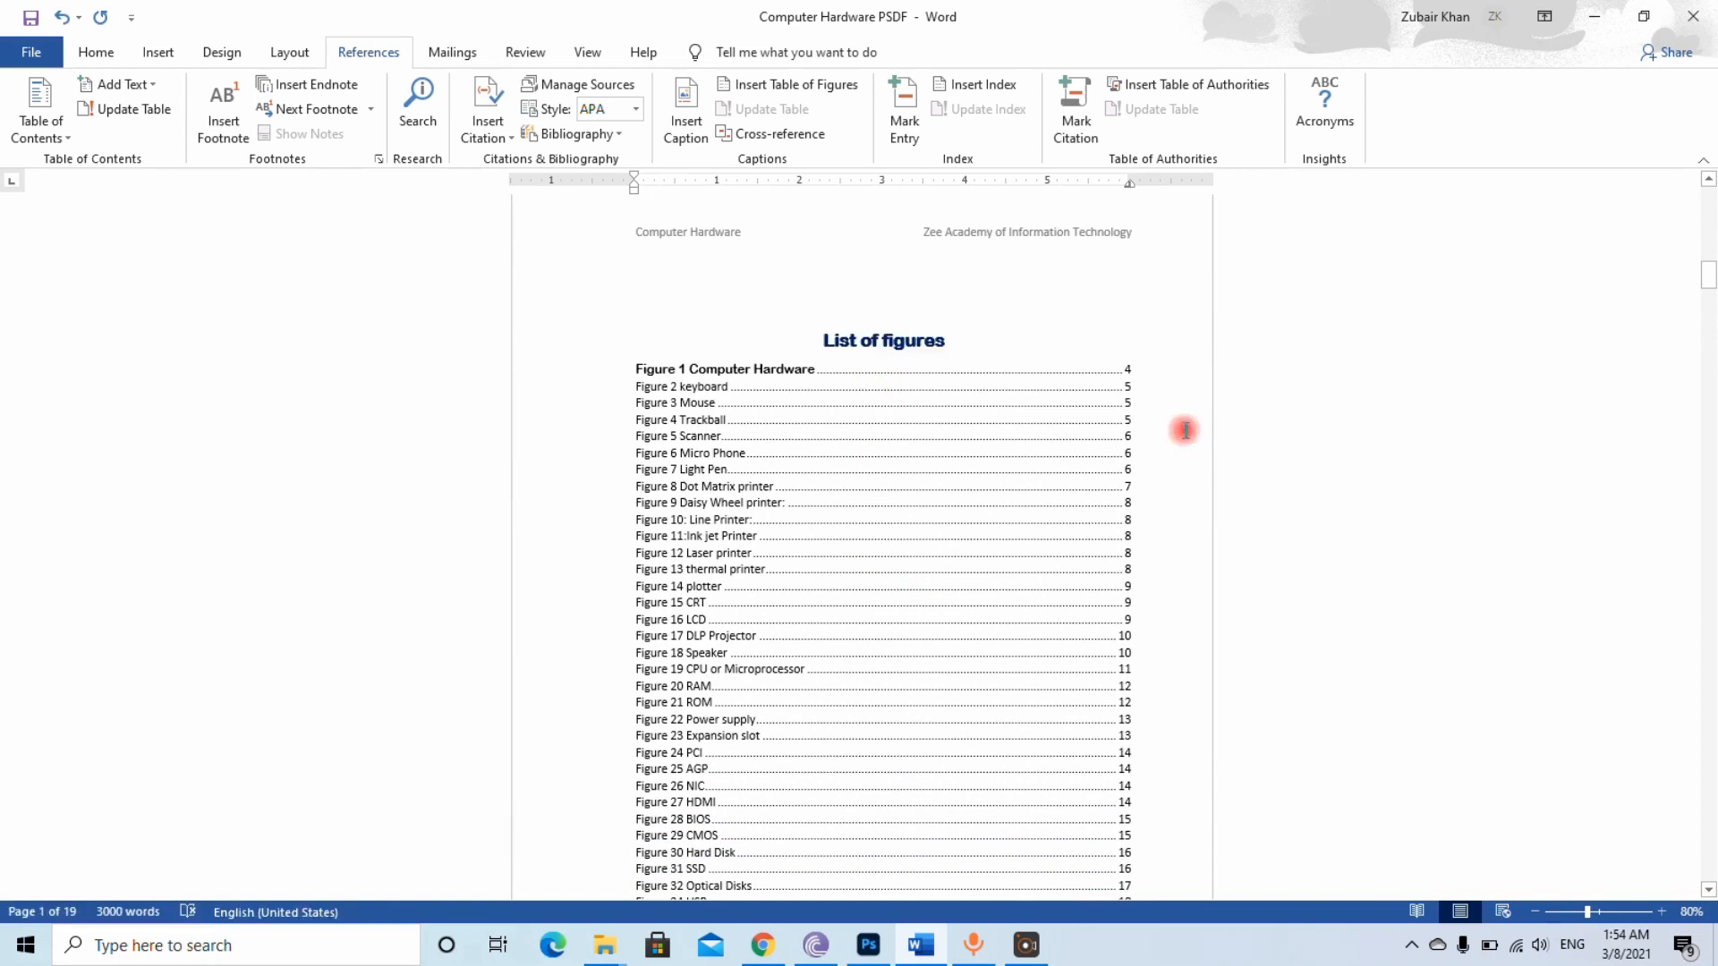
{"action": "left_click_drag", "start_coordinate": [1709, 282], "coordinate": [1709, 322]}
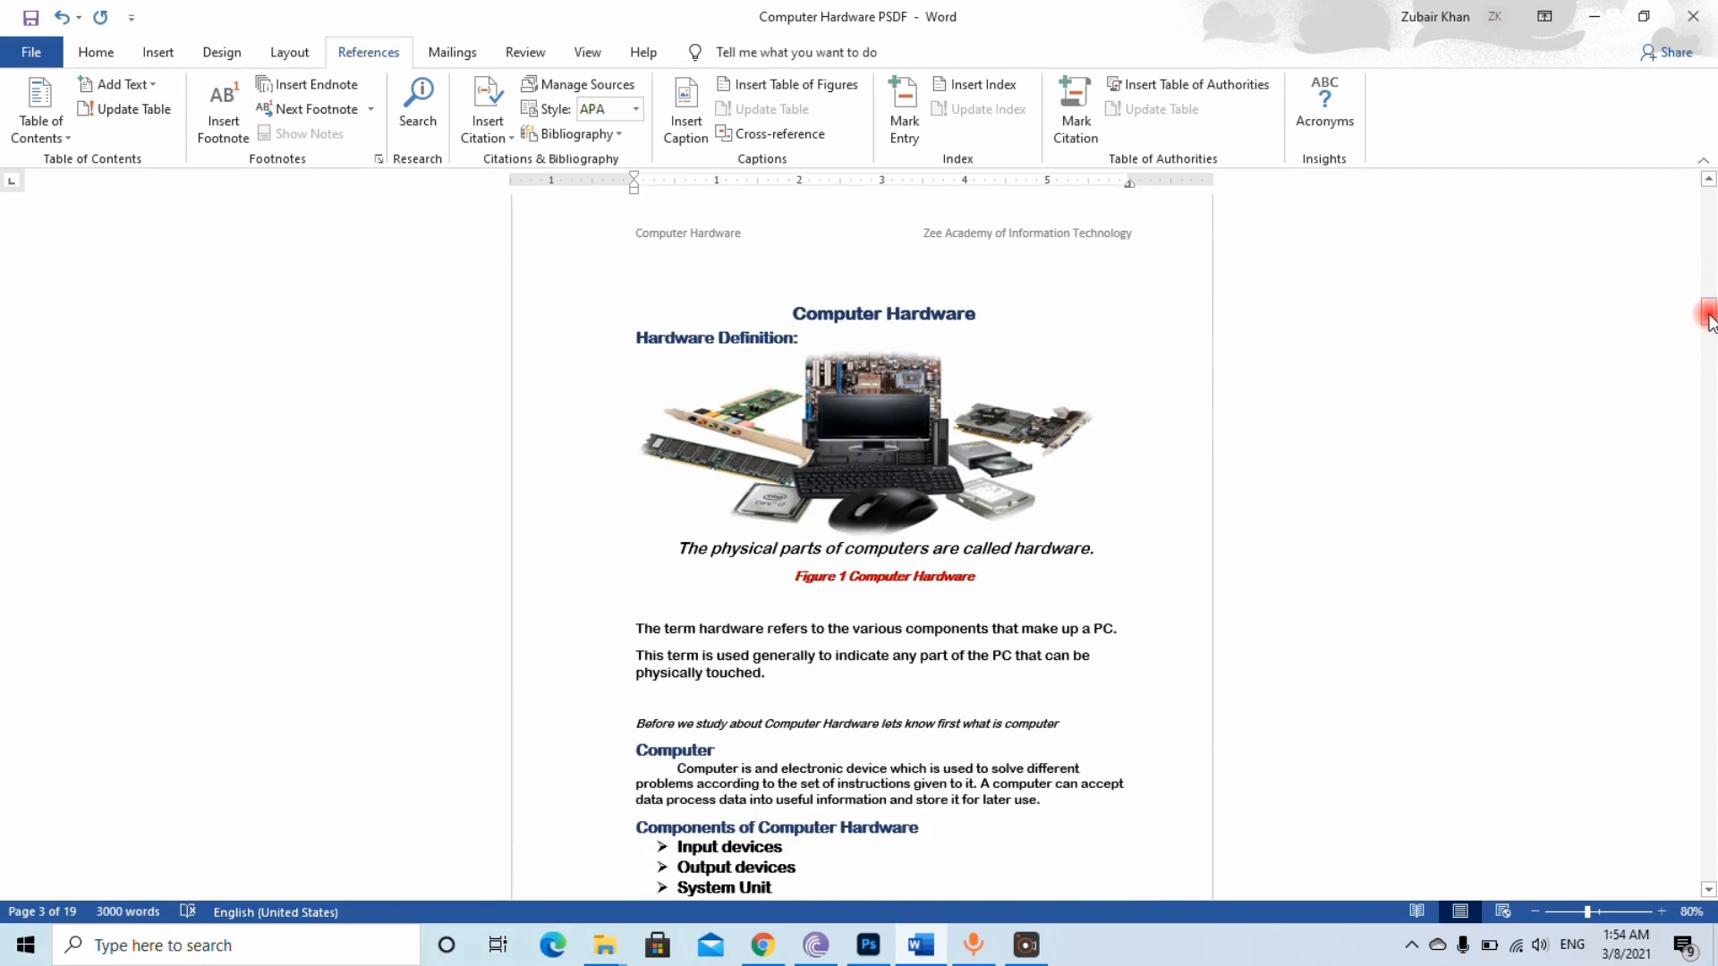